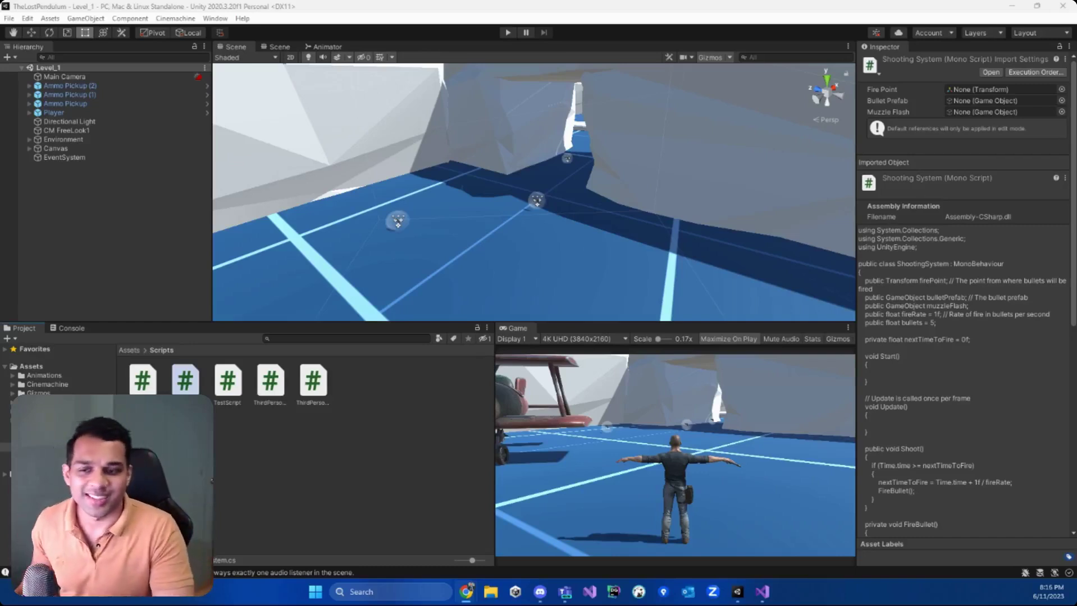
Switch to the second Scene view, which shows the UI canvas in 2D.
left_click(278, 47)
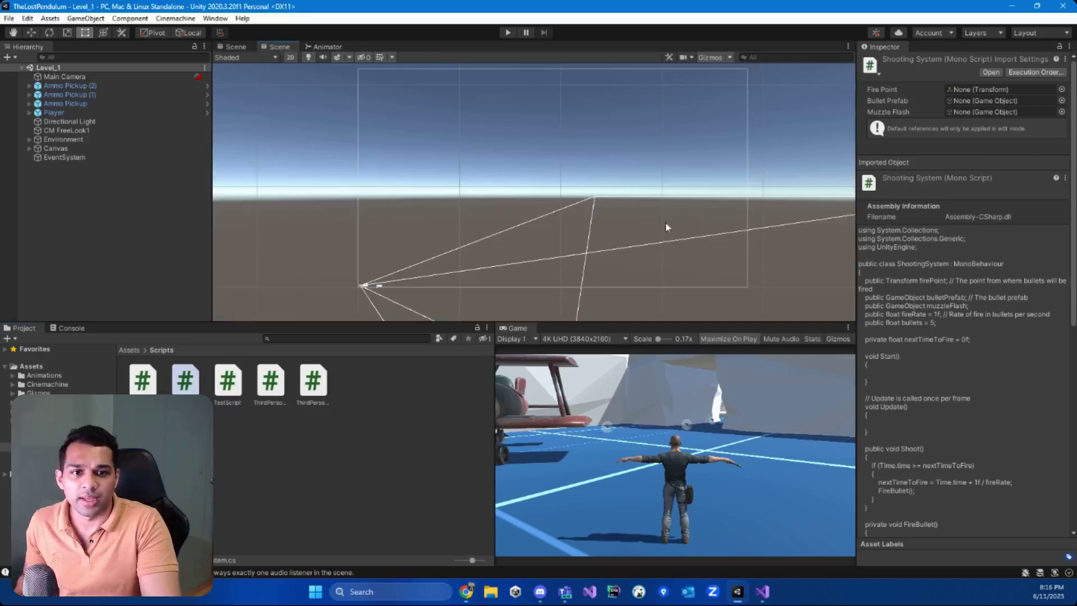
middle_click_drag(666, 225, 649, 238)
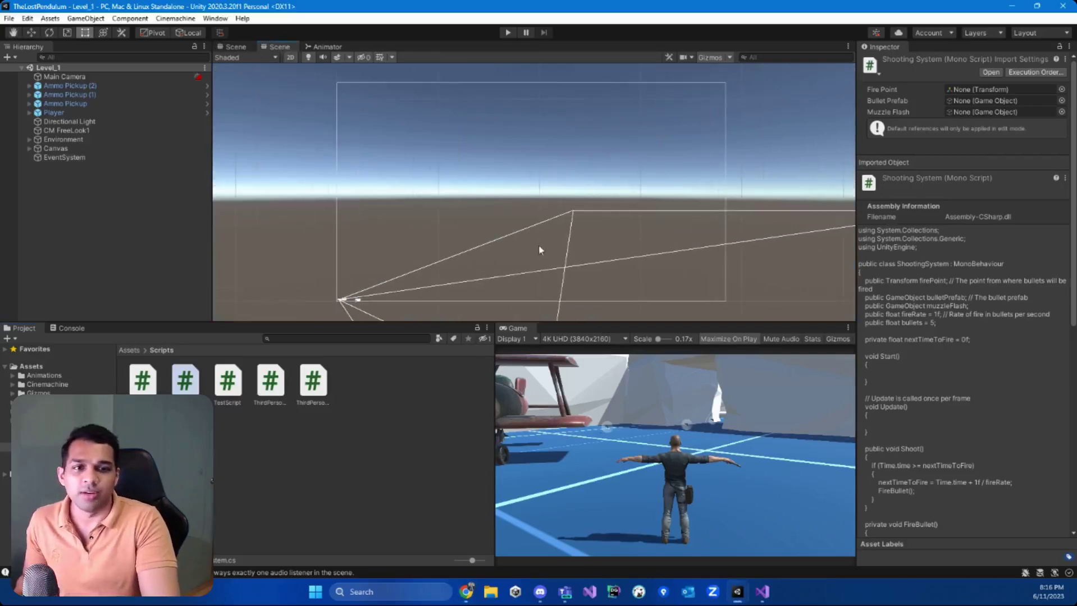
right_click(288, 48)
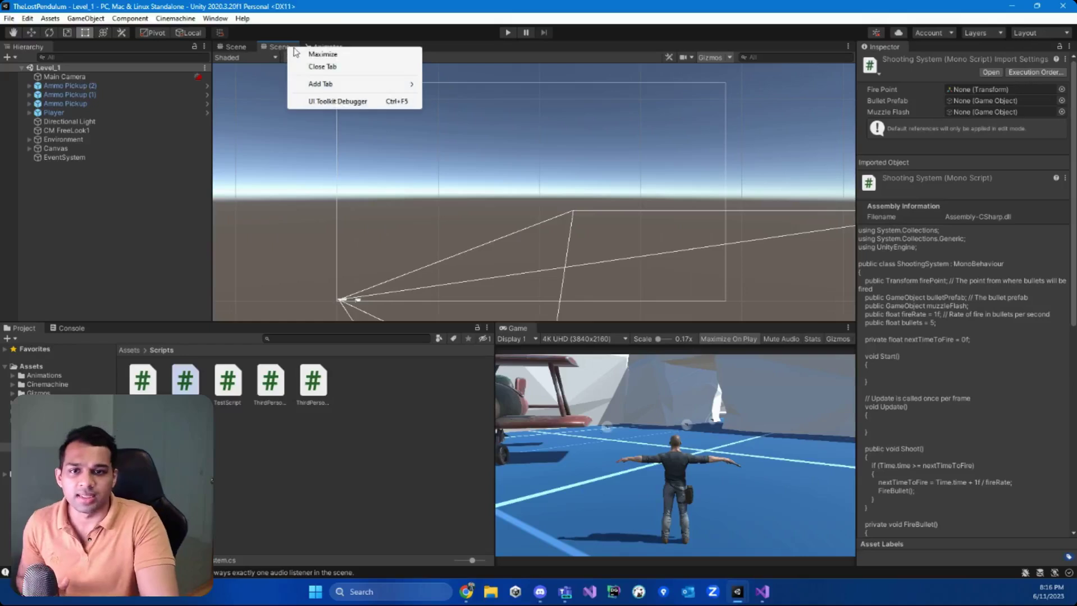
mouse_move(331, 88)
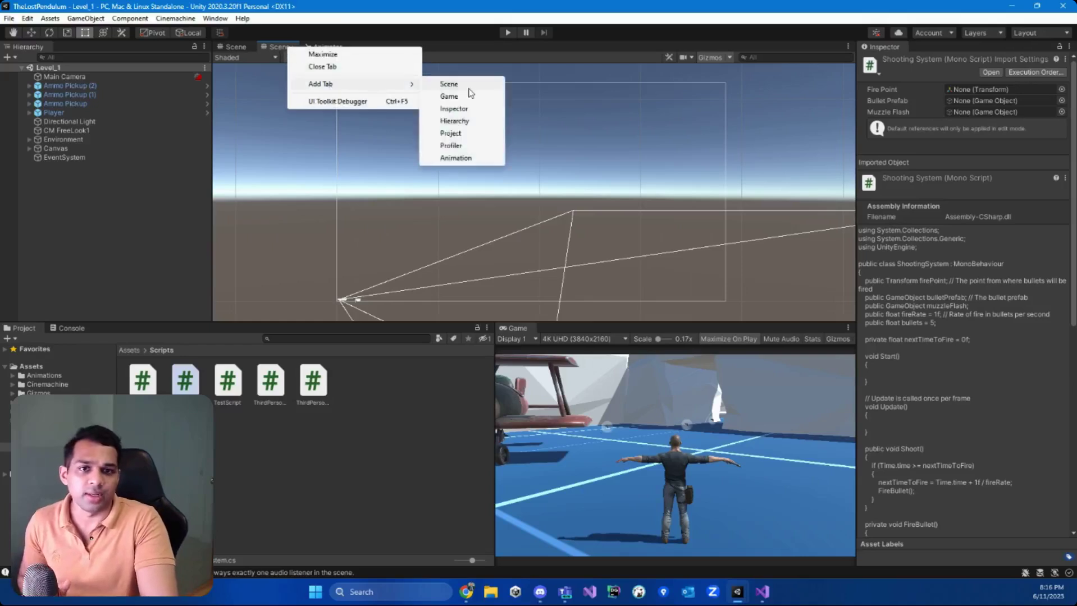
left_click(465, 48)
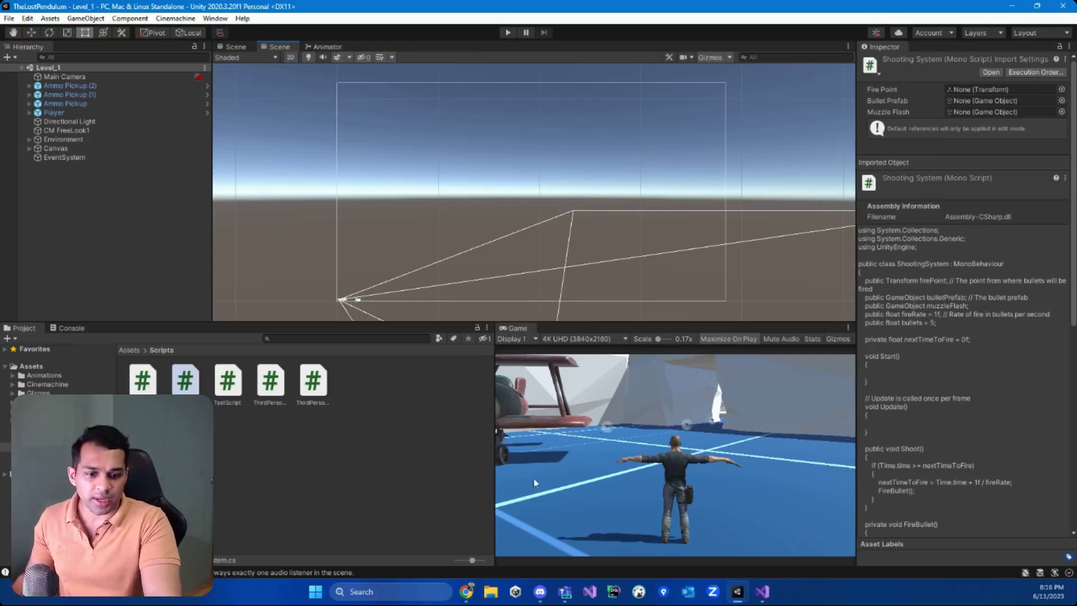
Switch to the browser's Asset Store page for the Black and White Achievements Pack and preview its square icon set.
mouse_move(477, 592)
left_click(581, 536)
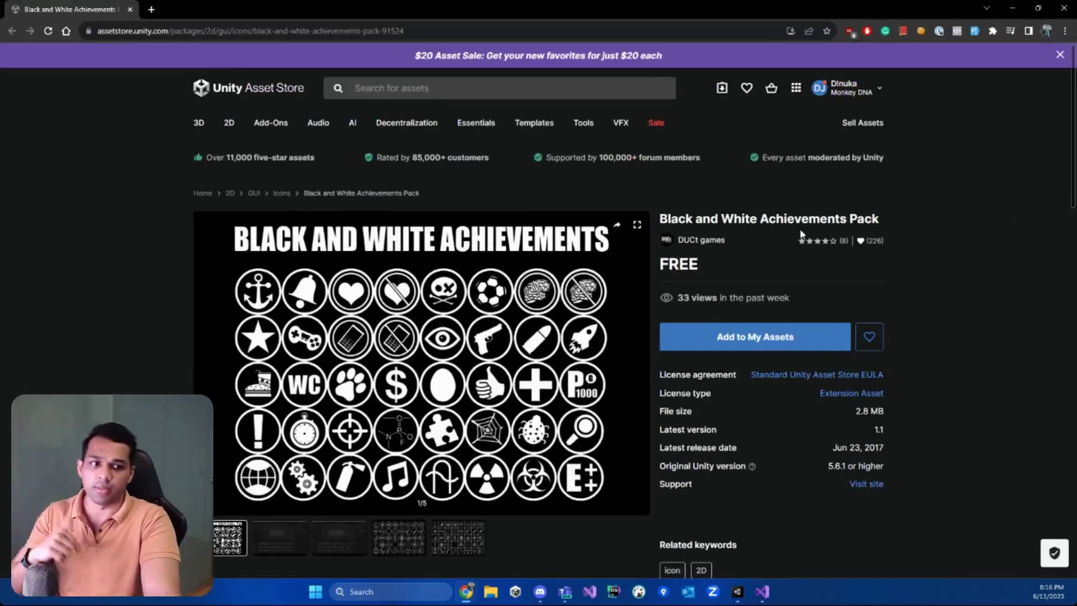
scroll(801, 234, "down", 1)
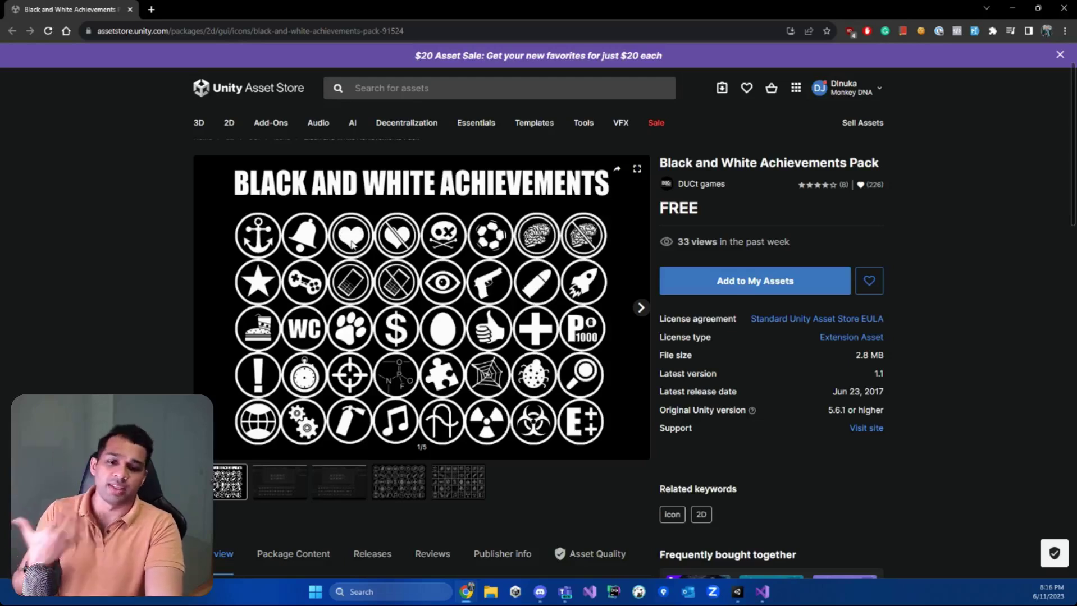
left_click(449, 496)
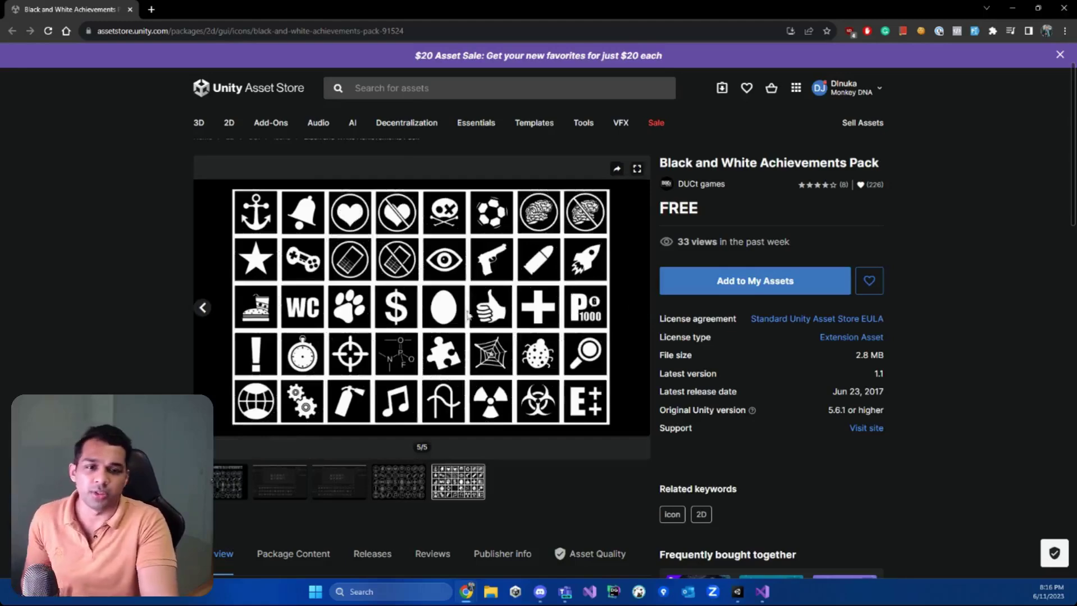
Add the Black and White Achievements Pack to My Assets, accepting the terms, and open it in Unity.
left_click(757, 289)
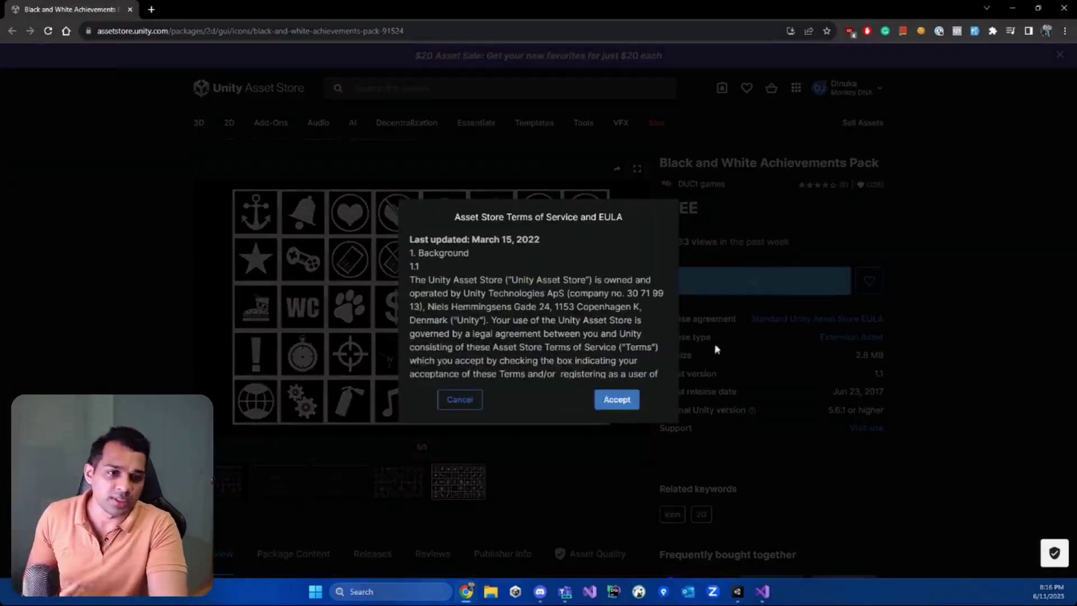
left_click(617, 399)
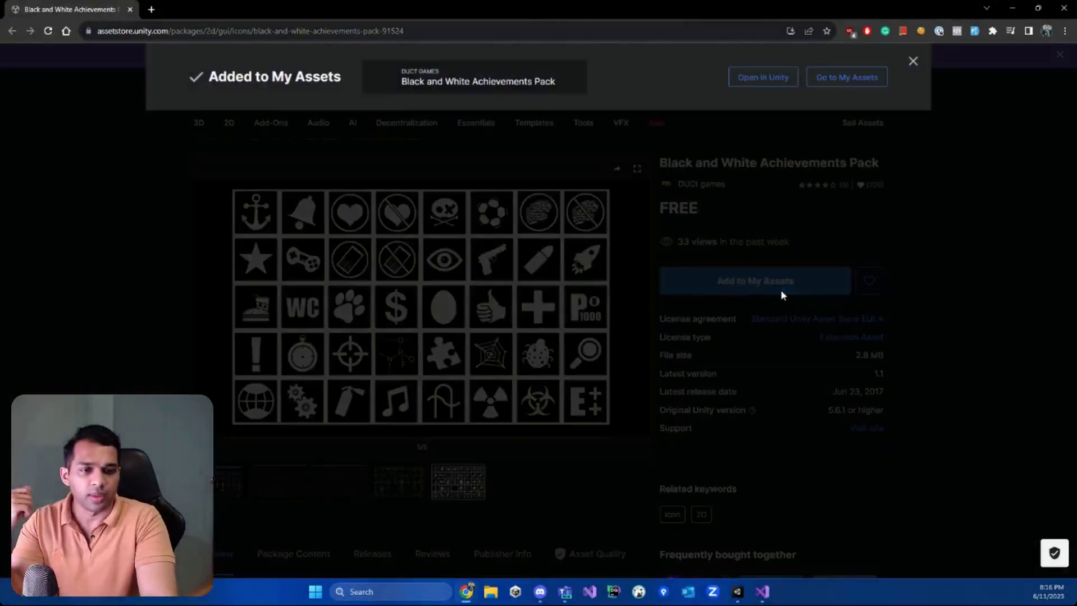
left_click(783, 85)
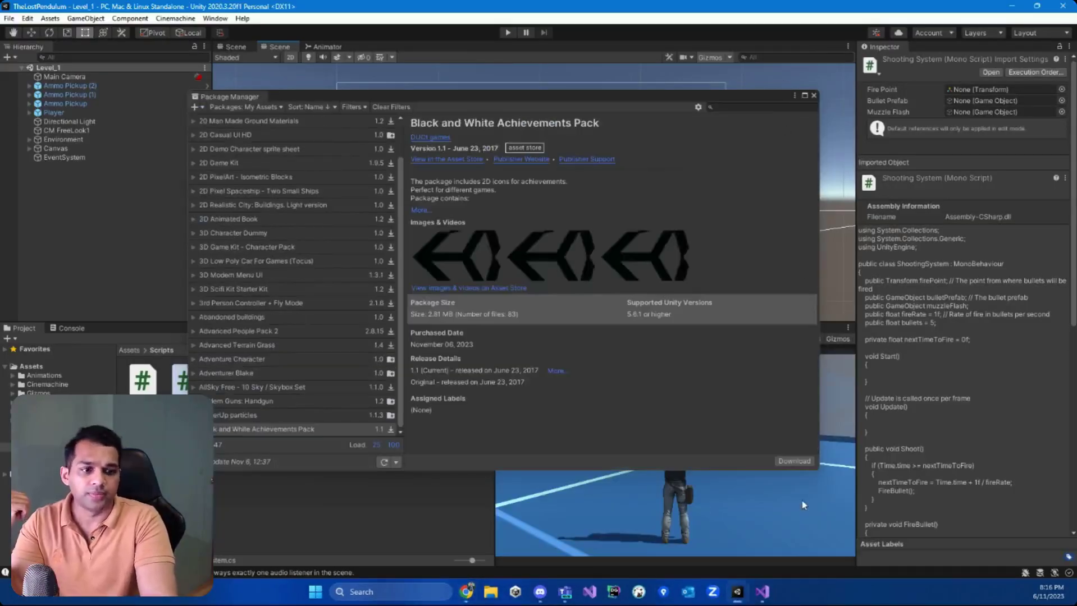
Download the Black and White Achievements Pack, import all its files into the project, and close the Package Manager.
left_click(794, 461)
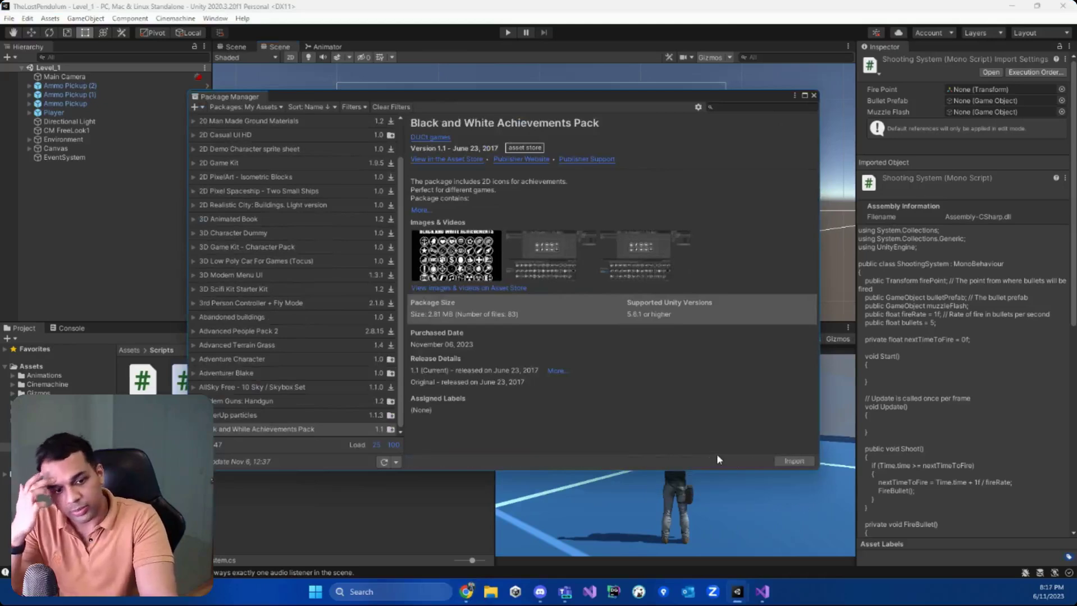
left_click(794, 461)
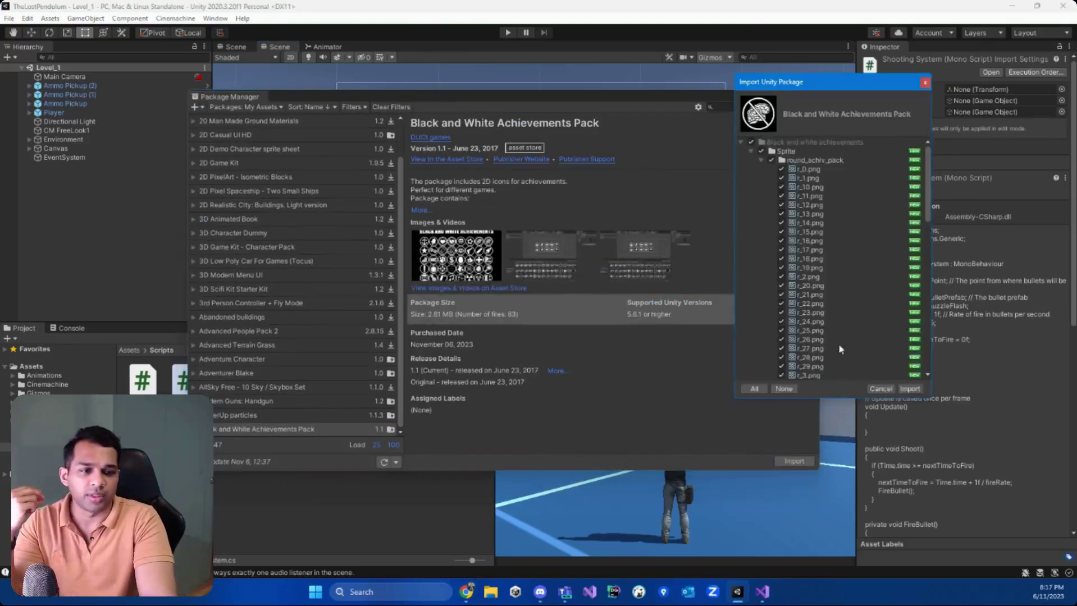
left_click(908, 387)
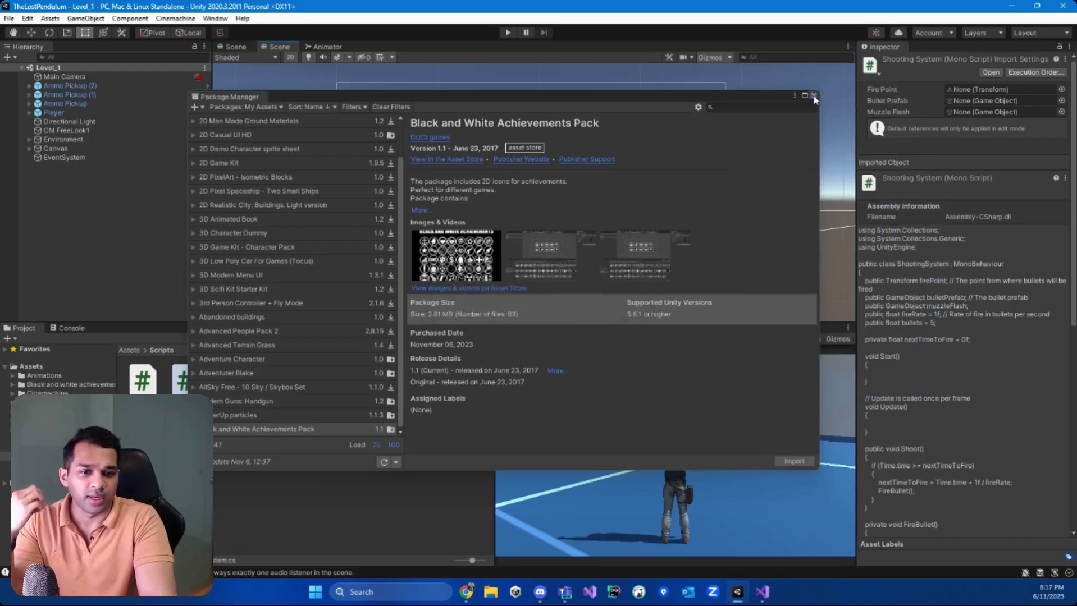
left_click(813, 96)
Open the round_achiv_pack folder inside the Sprite folder of Black and white achievements.
left_click(56, 385)
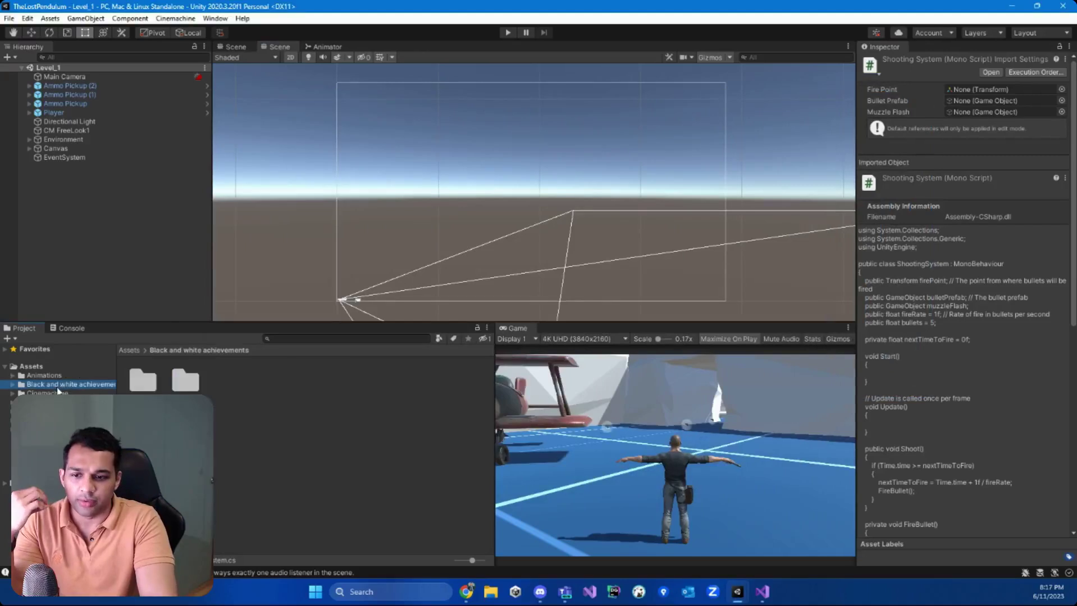
double_click(147, 385)
double_click(186, 382)
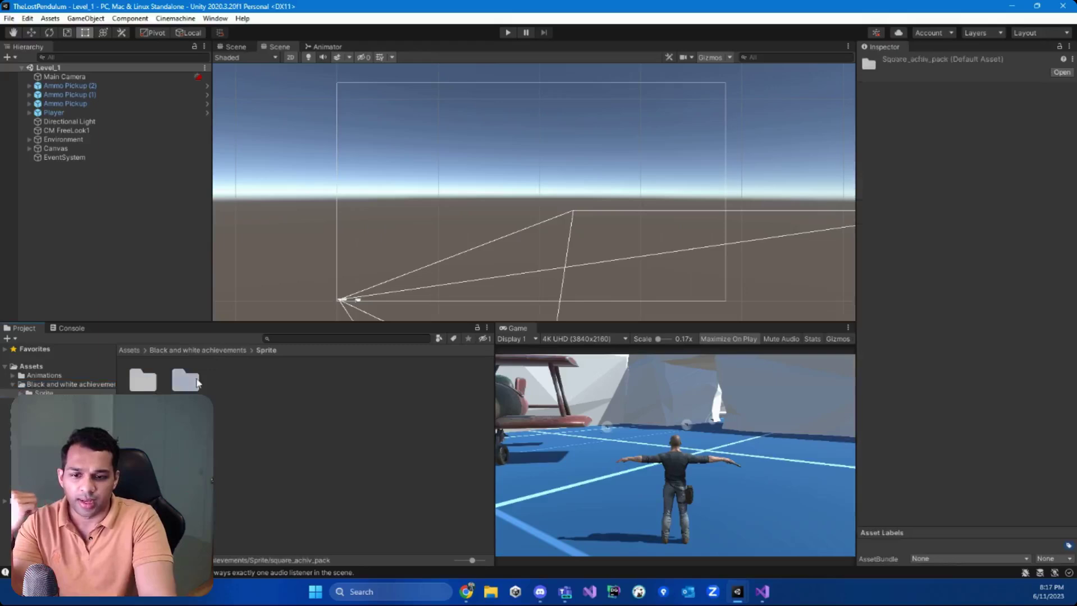
left_click(265, 349)
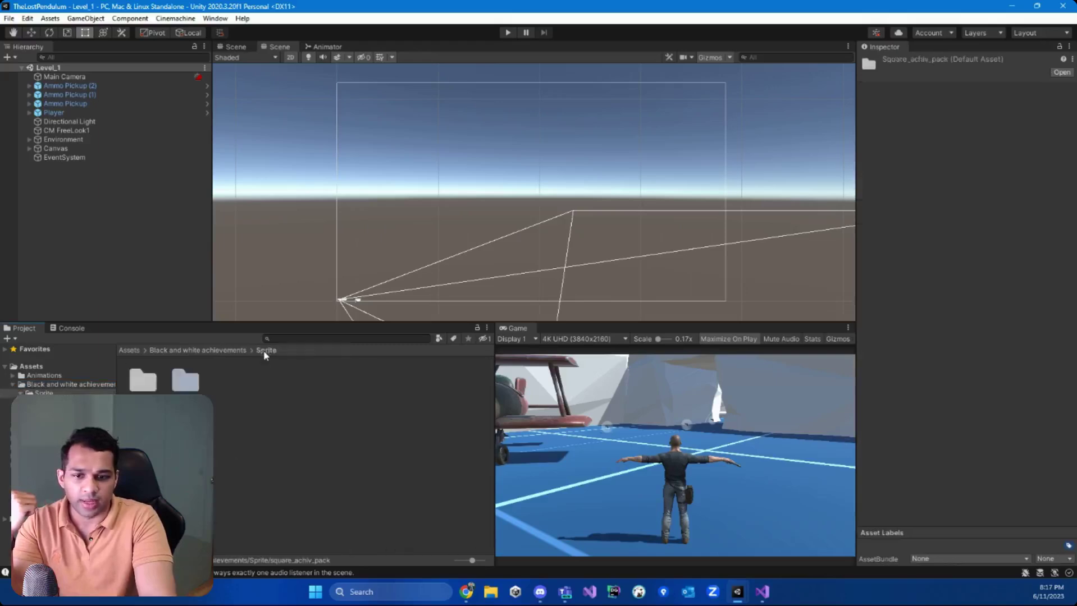
double_click(147, 382)
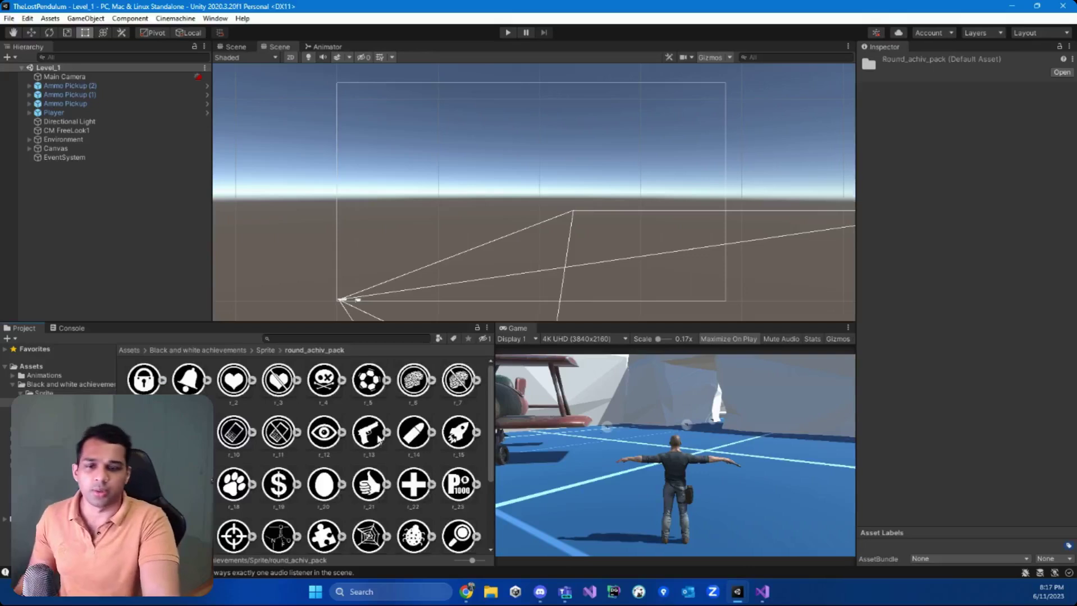
Add a UI Image as a child of the Canvas and name it Ammo Icon.
left_click(28, 149)
left_click(55, 149)
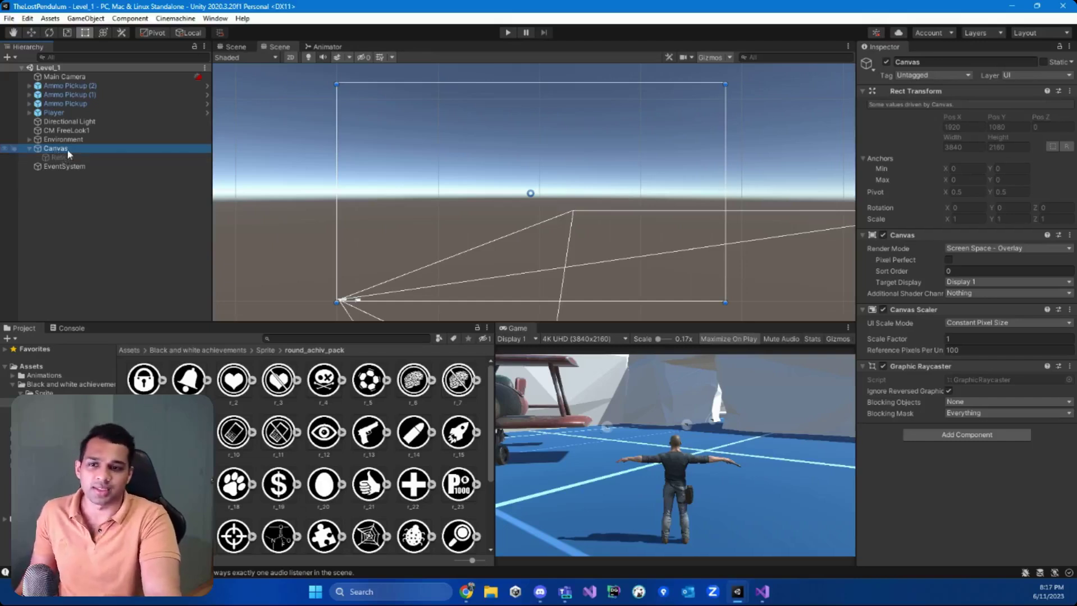
right_click(66, 148)
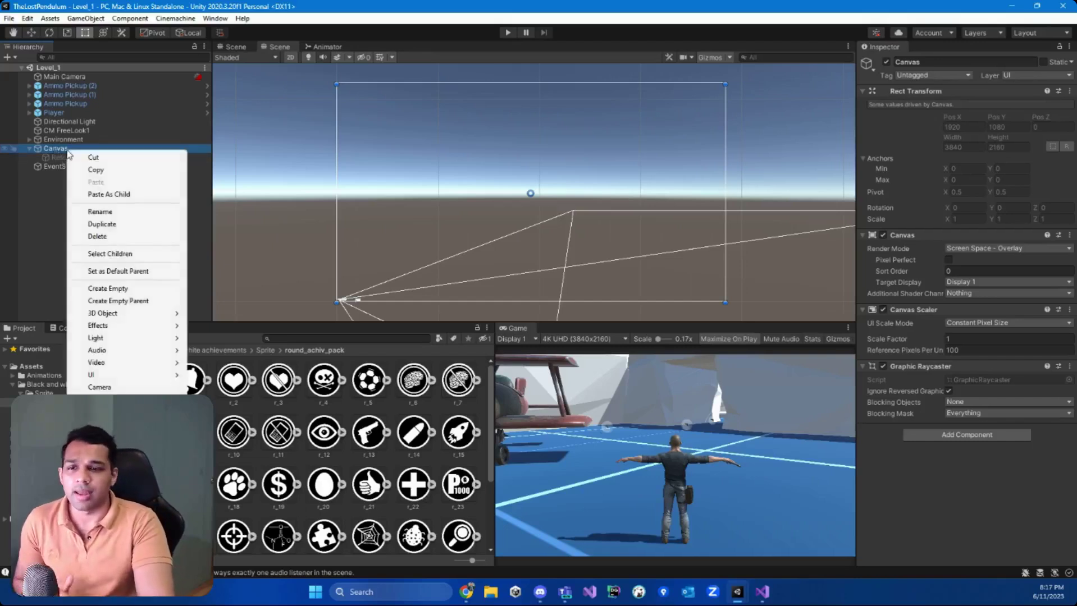
mouse_move(118, 373)
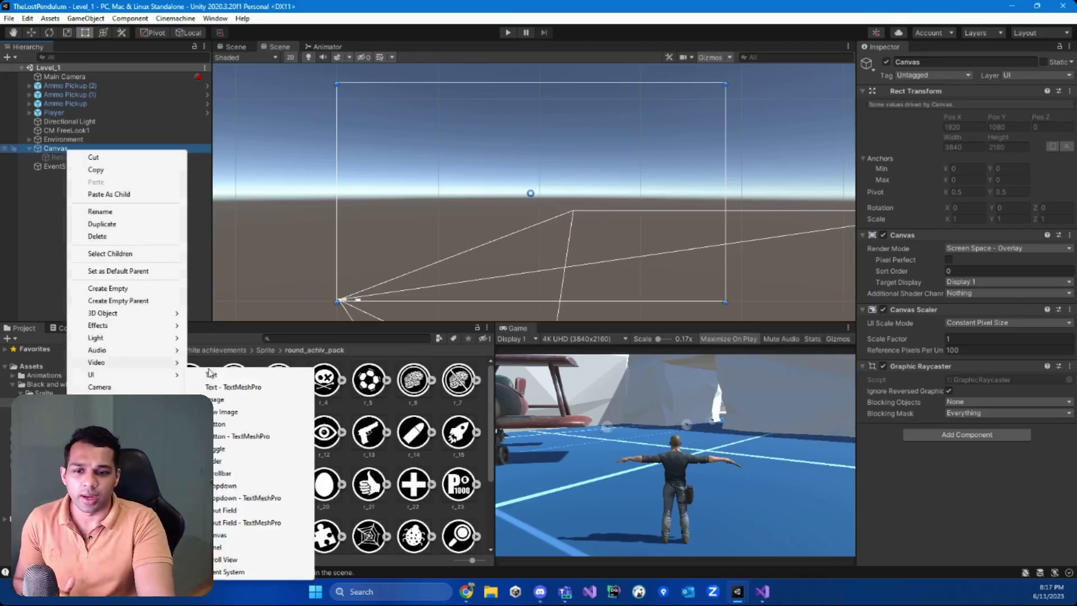
left_click(228, 400)
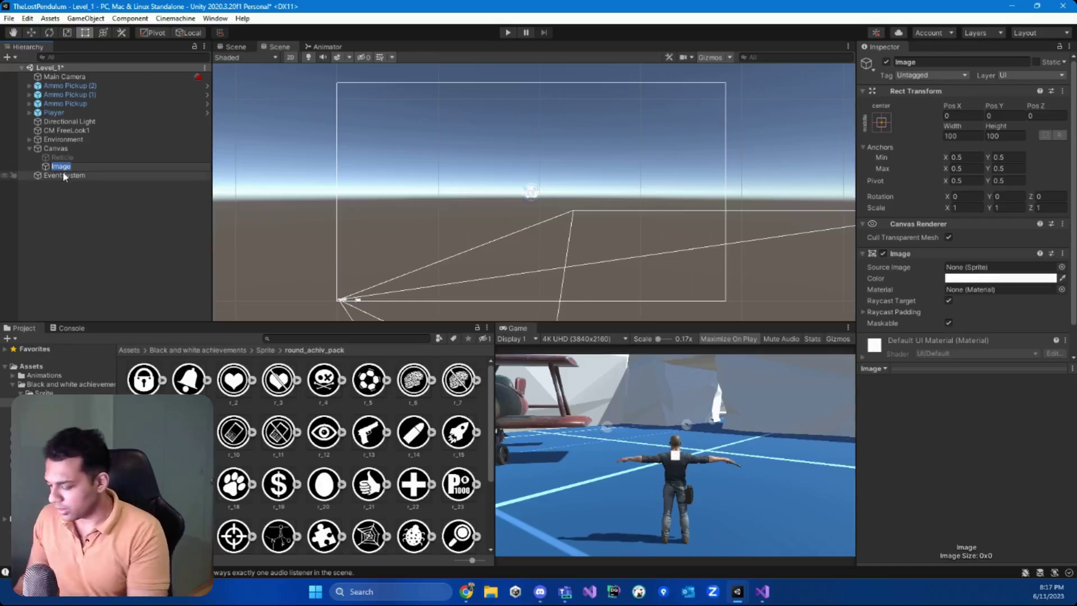
type("Ammo")
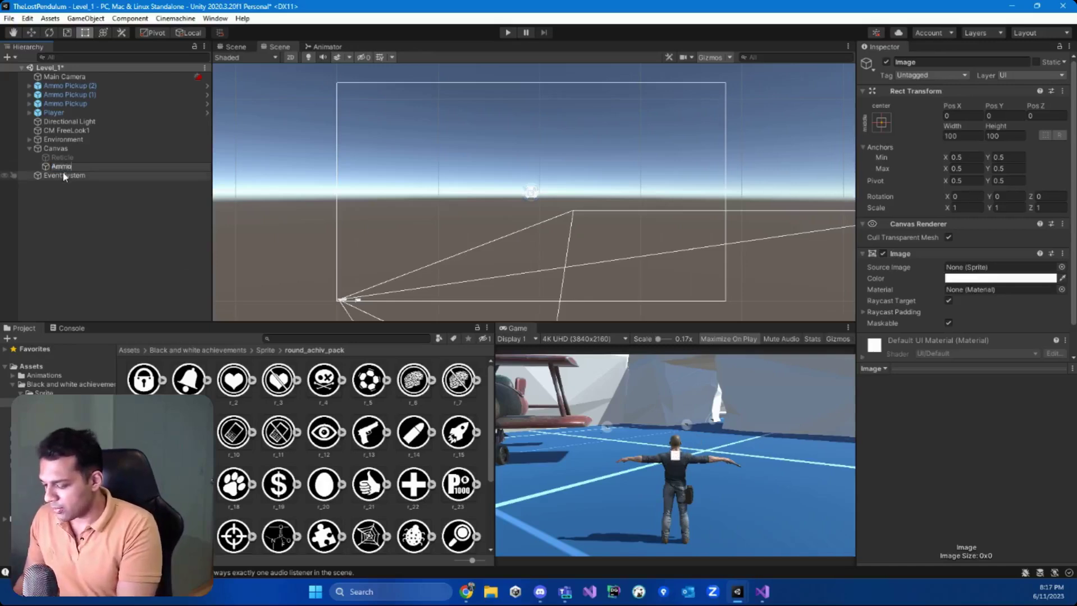
type(" Icon")
key("Return")
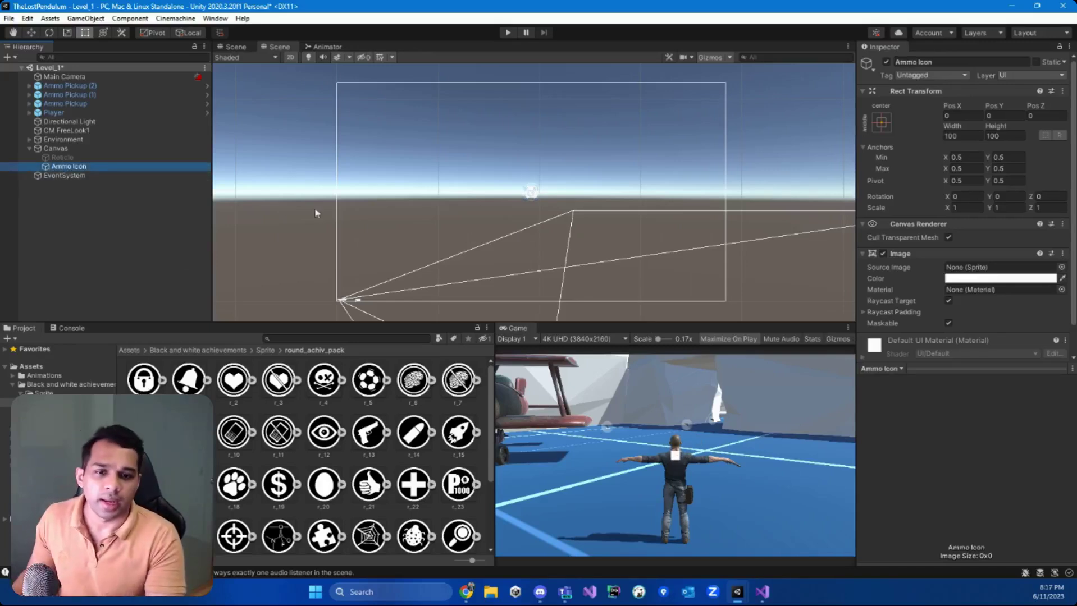
Scale the Ammo Icon image to about 1.83 and move it to the canvas's lower-left corner, at about X -1752, Y -912.
key("e")
key("r")
left_click_drag(531, 192, 575, 192)
key("w")
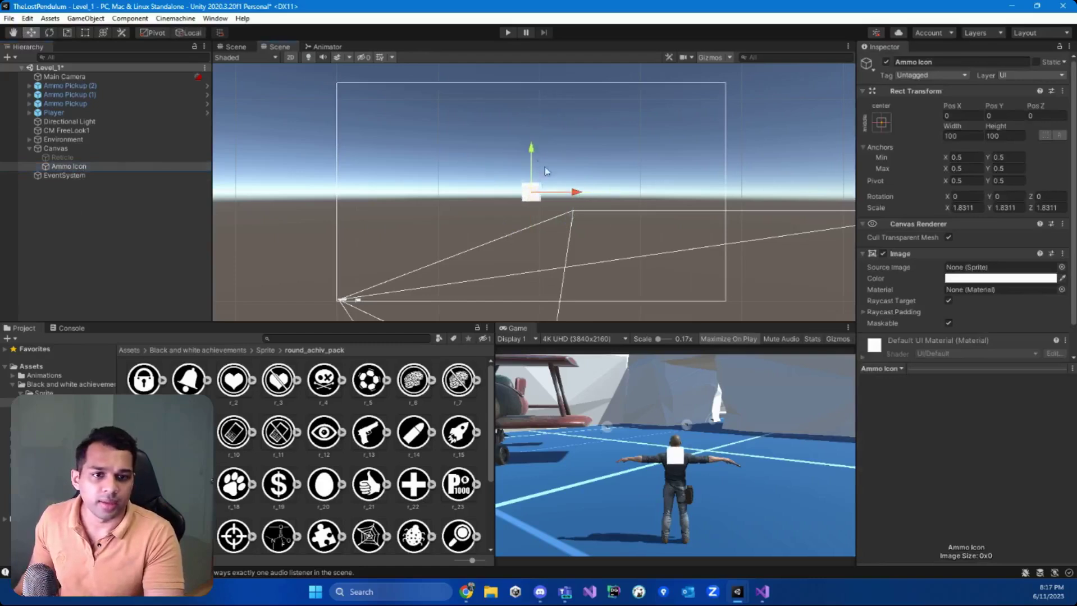
left_click_drag(532, 151, 532, 241)
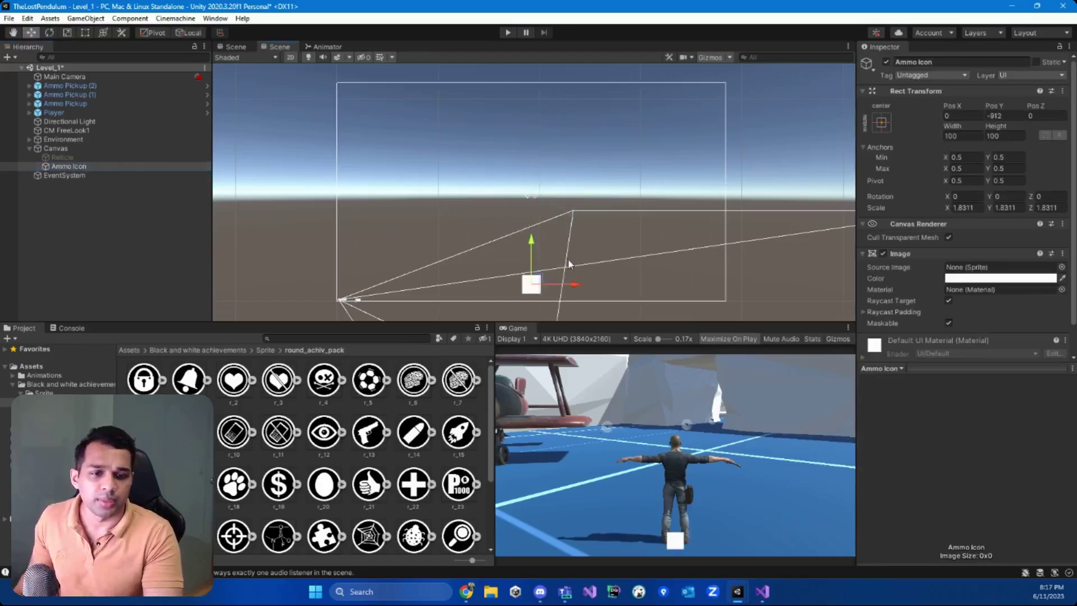
left_click_drag(572, 282, 755, 305)
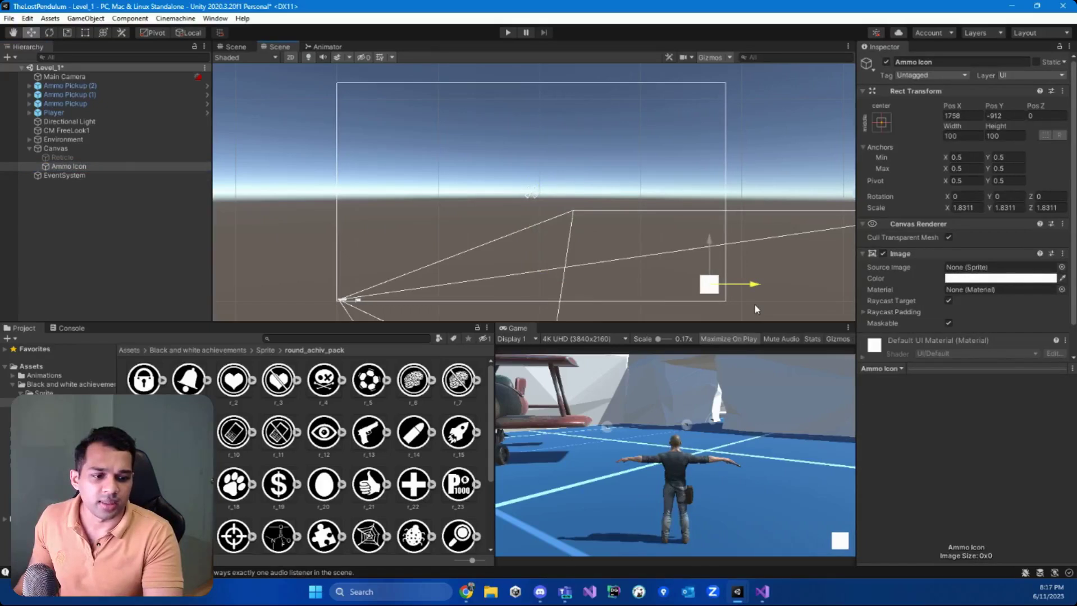
left_click_drag(755, 309, 403, 314)
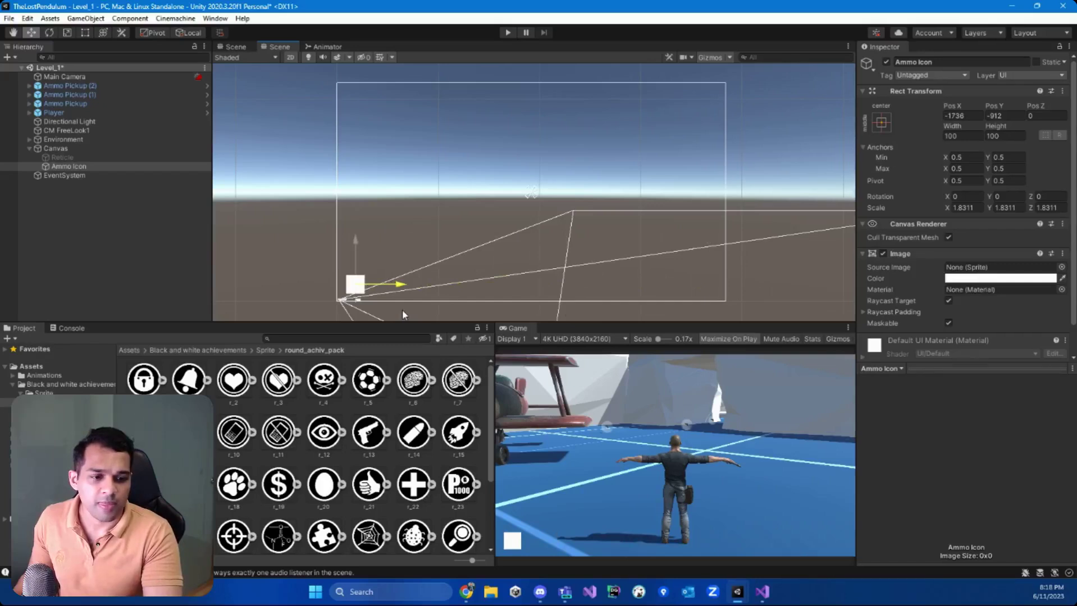
left_click_drag(403, 311, 400, 339)
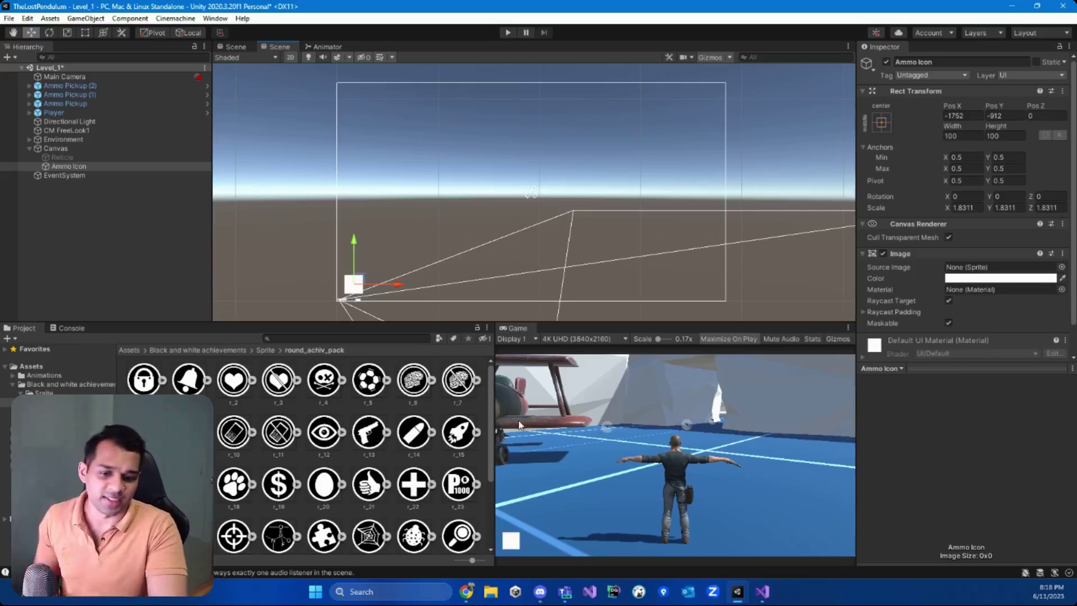
Assign the round pistol sprite r_13 as the Ammo Icon's source image.
left_click(68, 167)
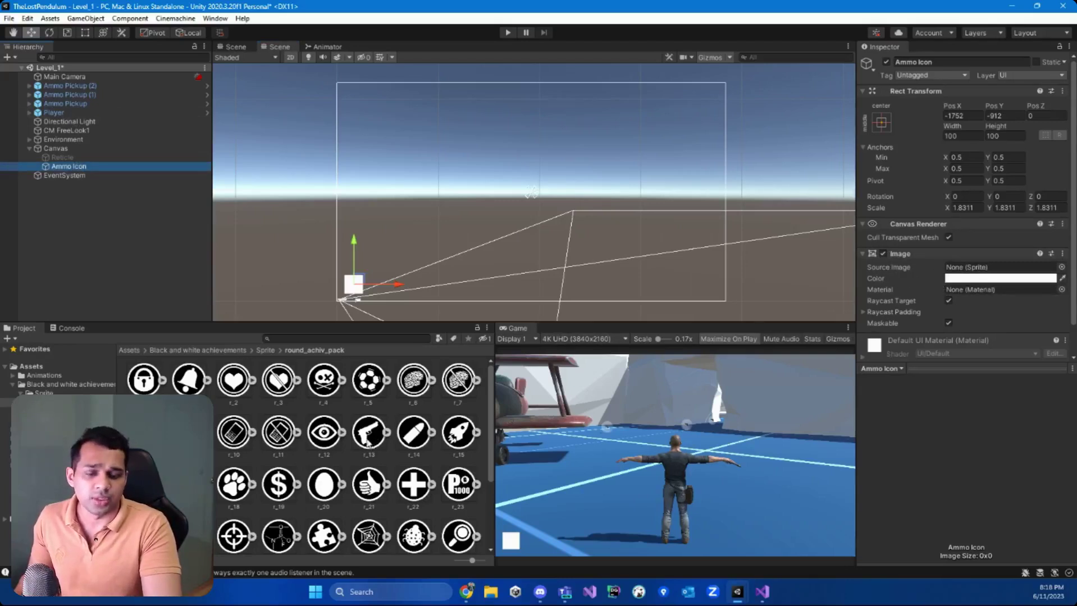
left_click_drag(368, 436, 987, 272)
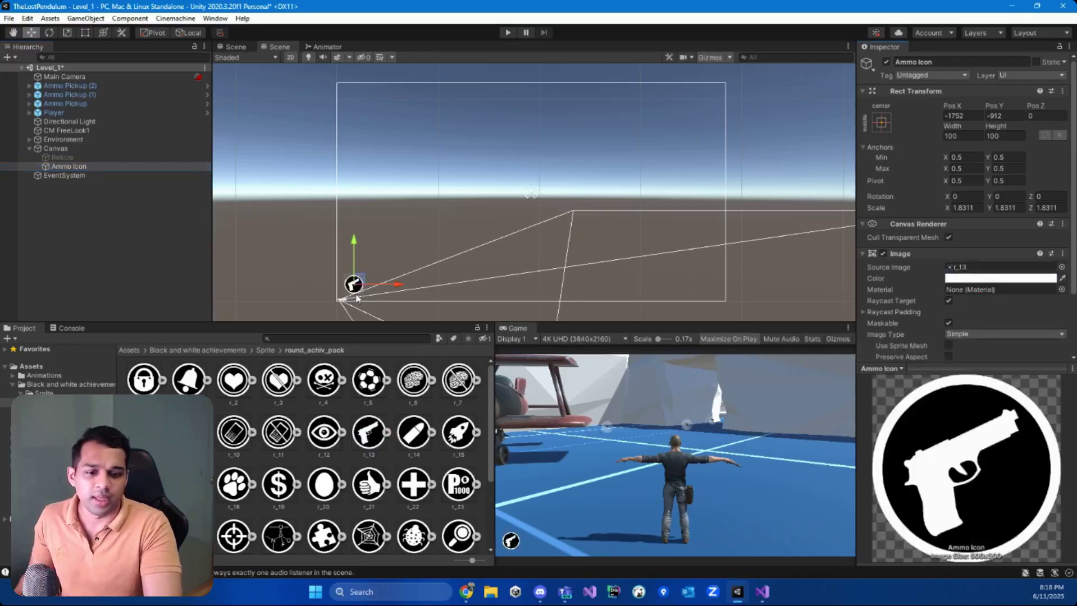
Enlarge the Ammo Icon to a scale of about 2.59 and reposition it at about X -1719, Y -890.
left_click_drag(355, 246, 357, 247)
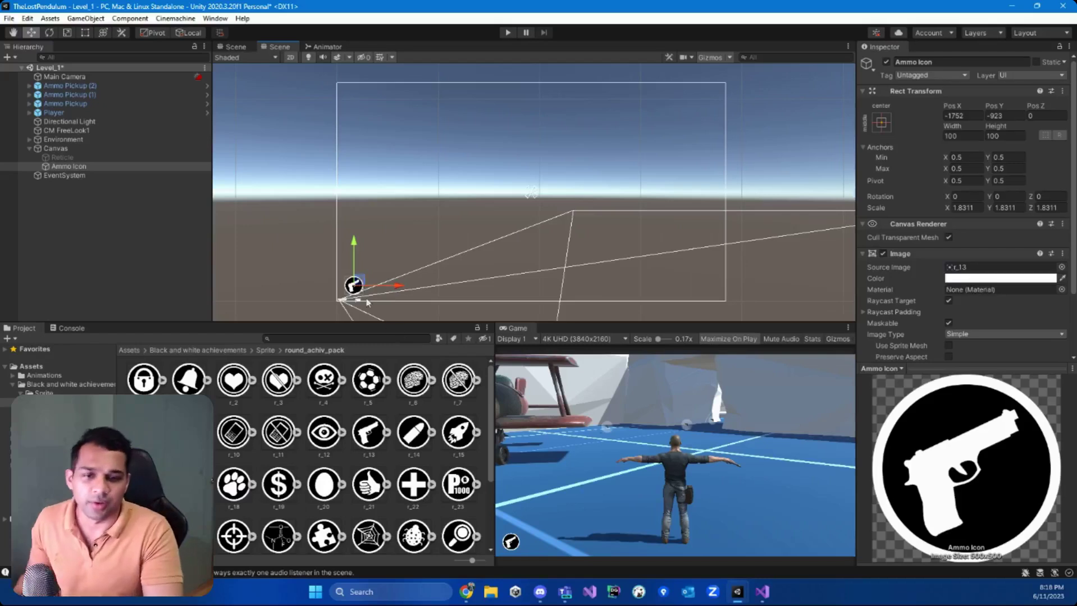
key("e")
key("r")
left_click_drag(354, 285, 377, 286)
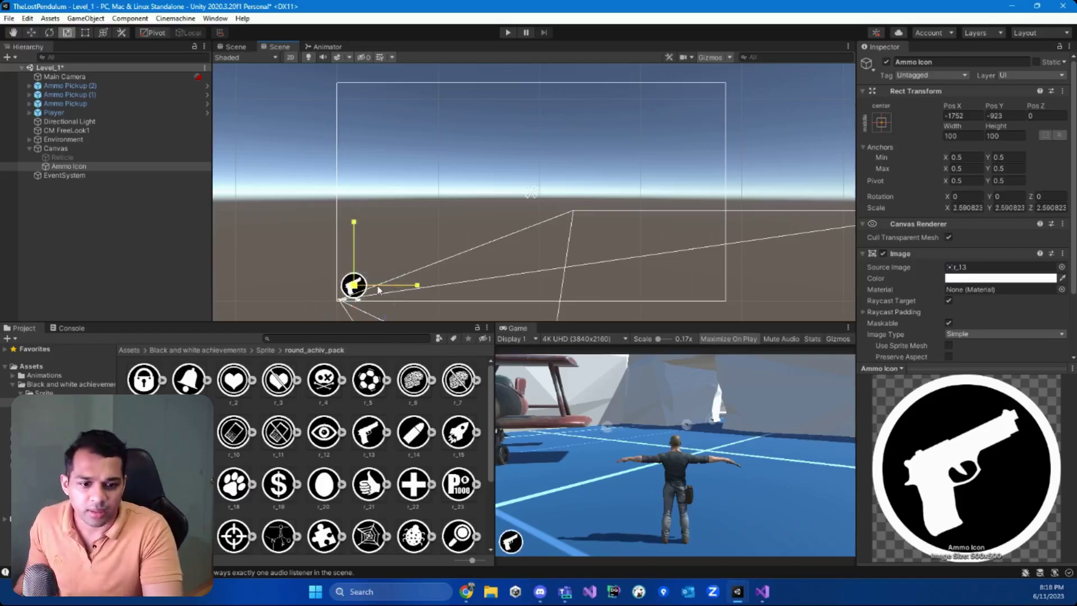
key("w")
left_click_drag(354, 247, 355, 243)
left_click_drag(396, 282, 405, 284)
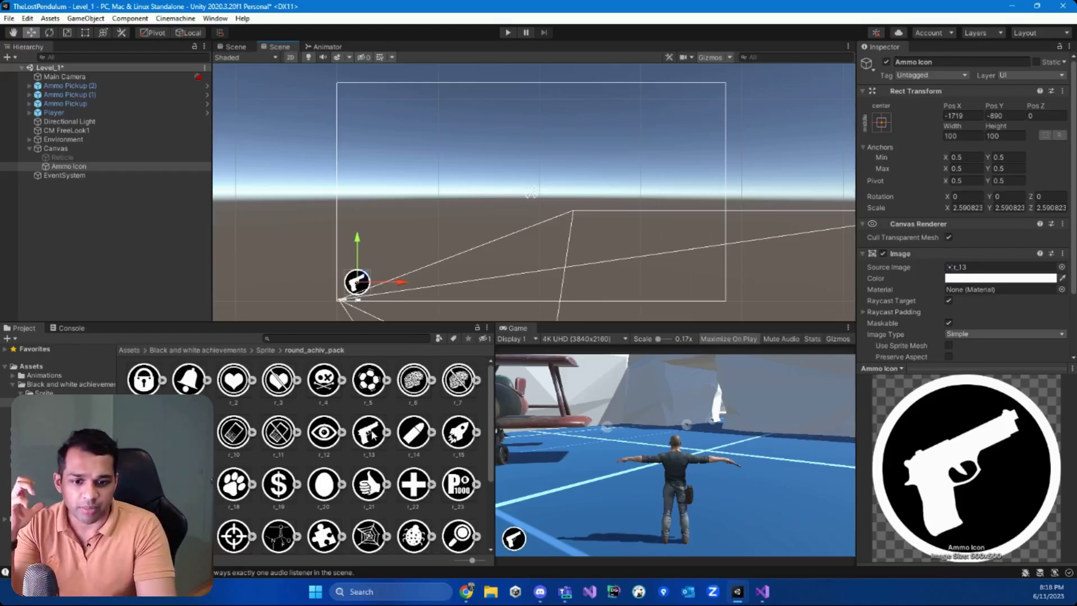
Display the import settings of the r_13 sprite texture.
left_click(372, 435)
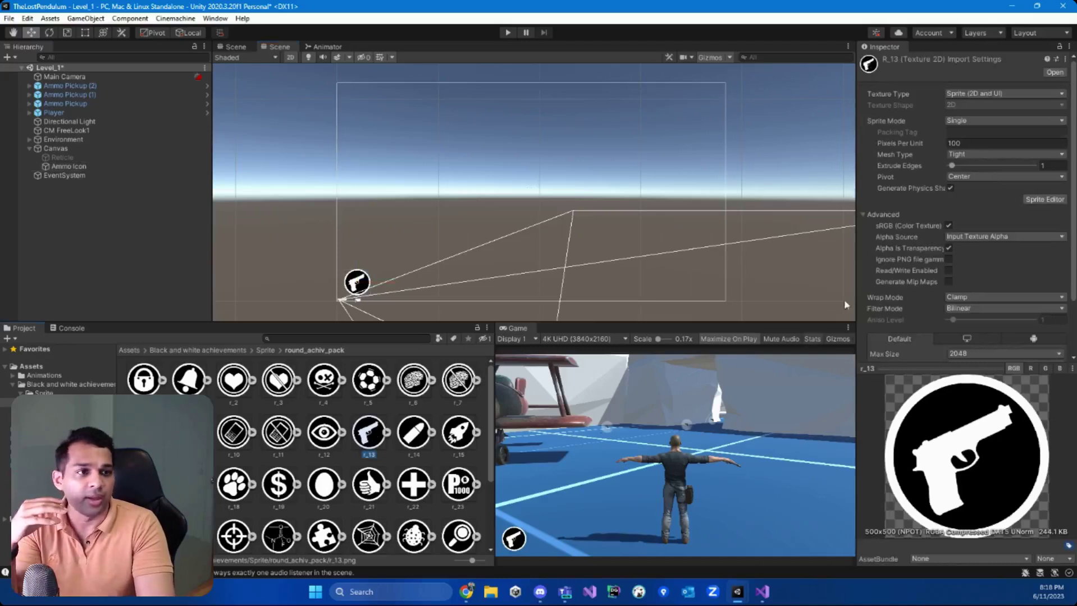
Examine the texture type options and the remaining import settings of the r_13 sprite.
left_click(961, 97)
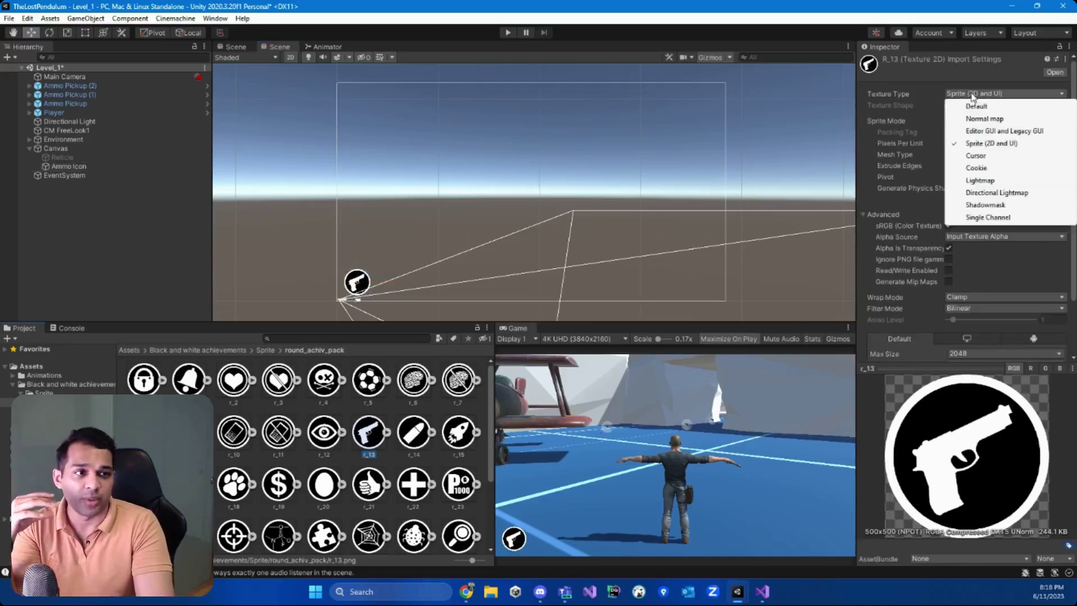
left_click(960, 101)
scroll(1048, 250, "down", 4)
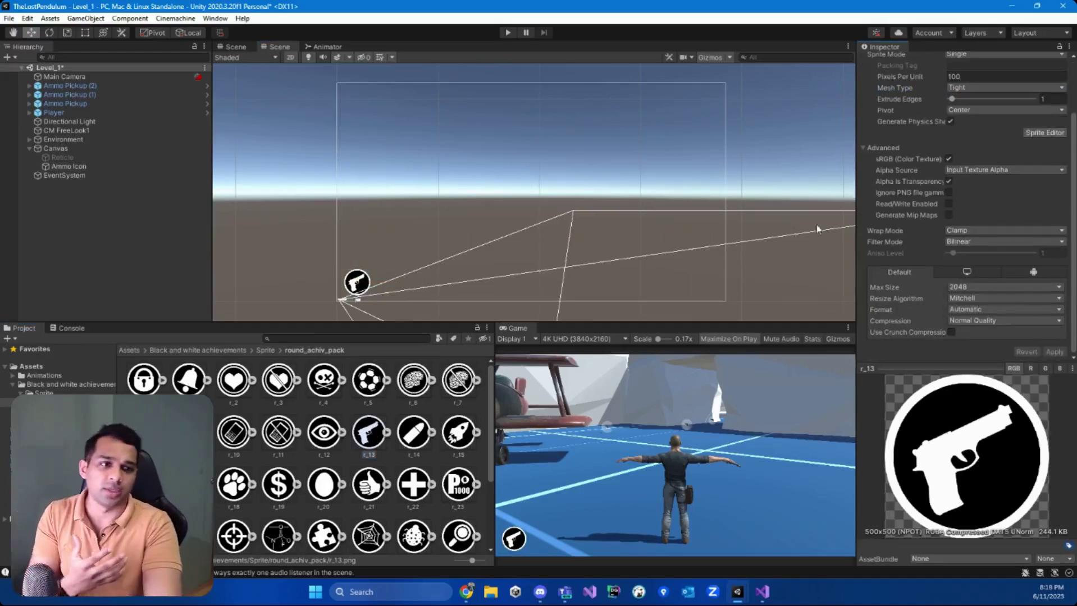
Raise the Ammo Icon slightly in the canvas, to about Y -873.
left_click(115, 166)
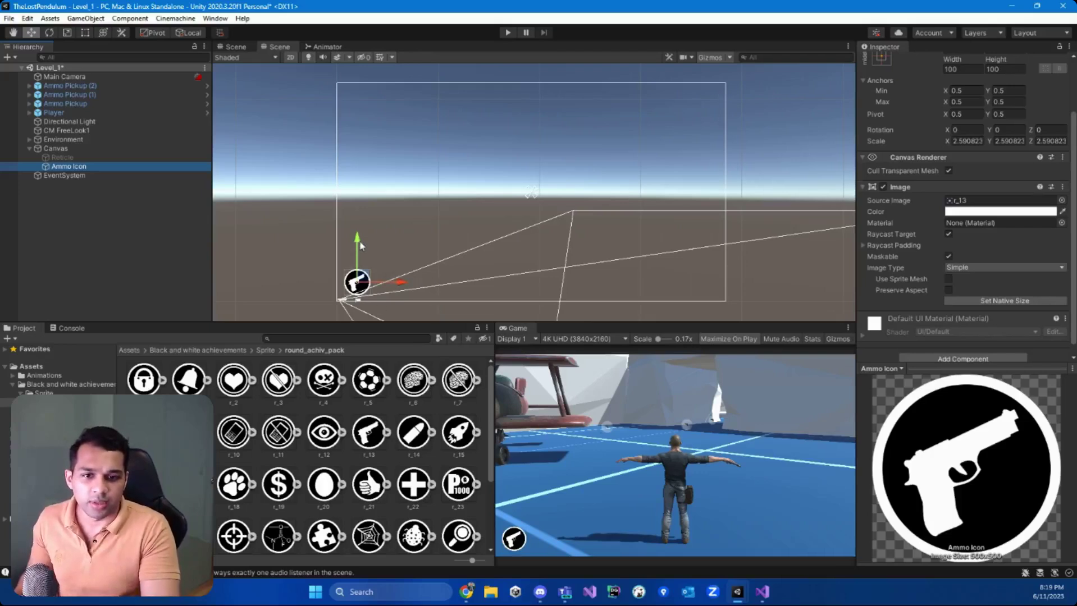
left_click_drag(361, 245, 360, 240)
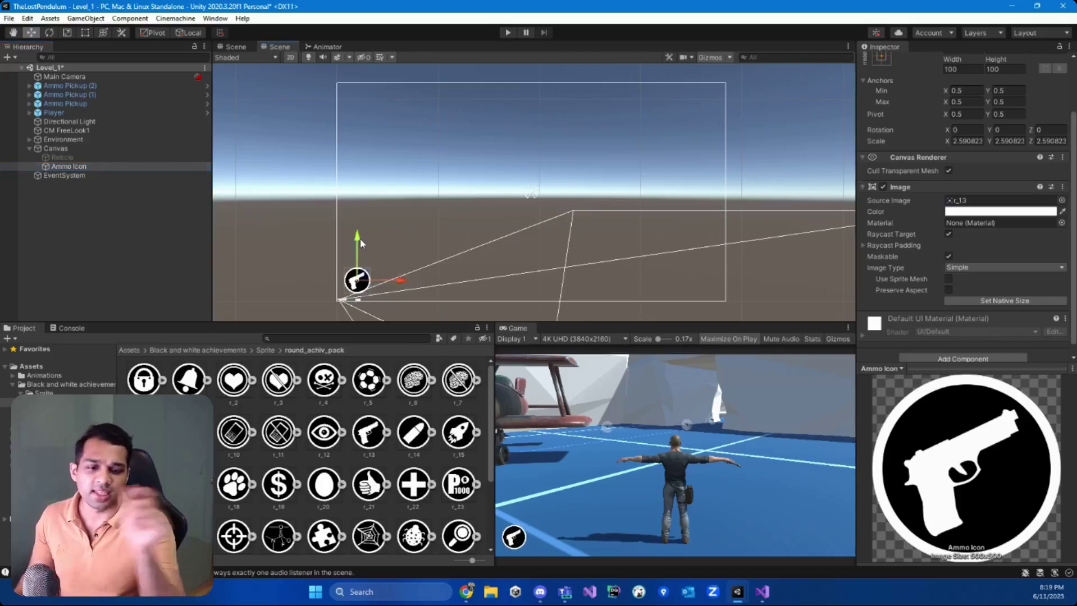
Add a TextMeshPro text object to the Canvas, import the TMP Essentials, and close the importer.
right_click(60, 150)
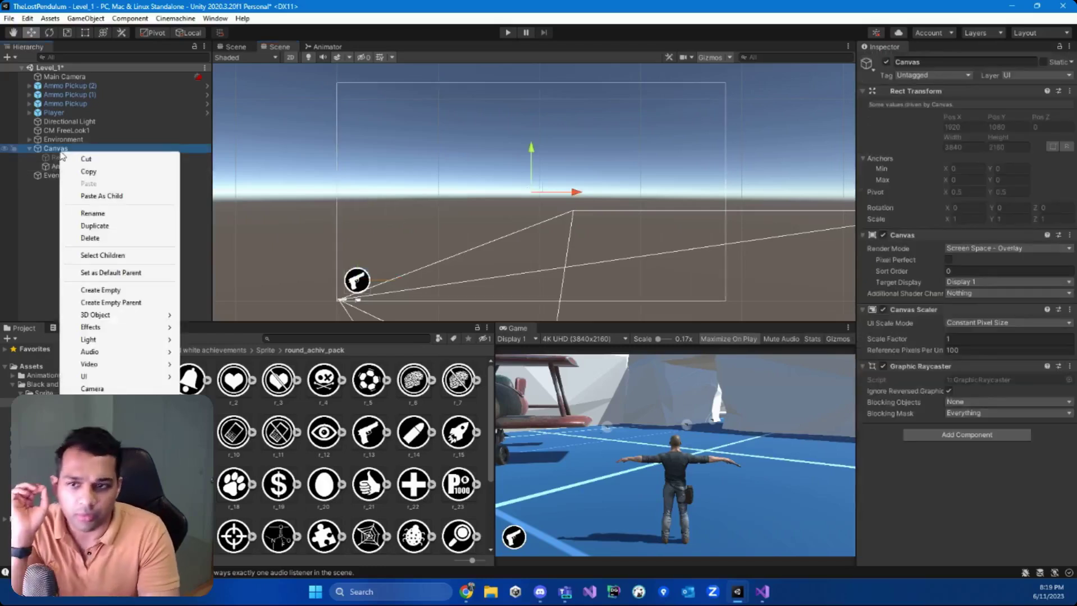
mouse_move(104, 376)
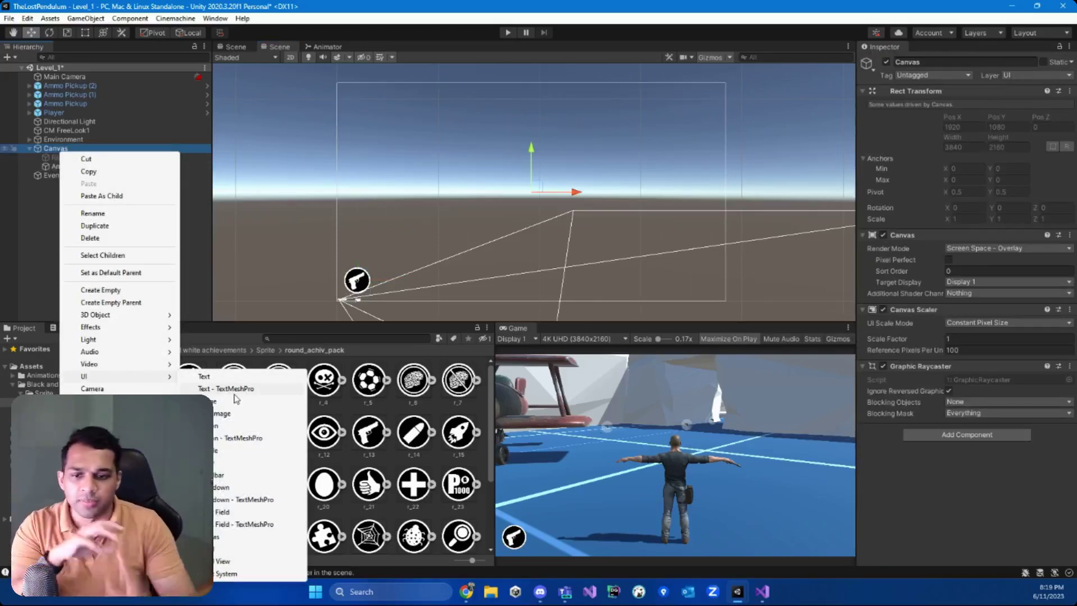
left_click(271, 393)
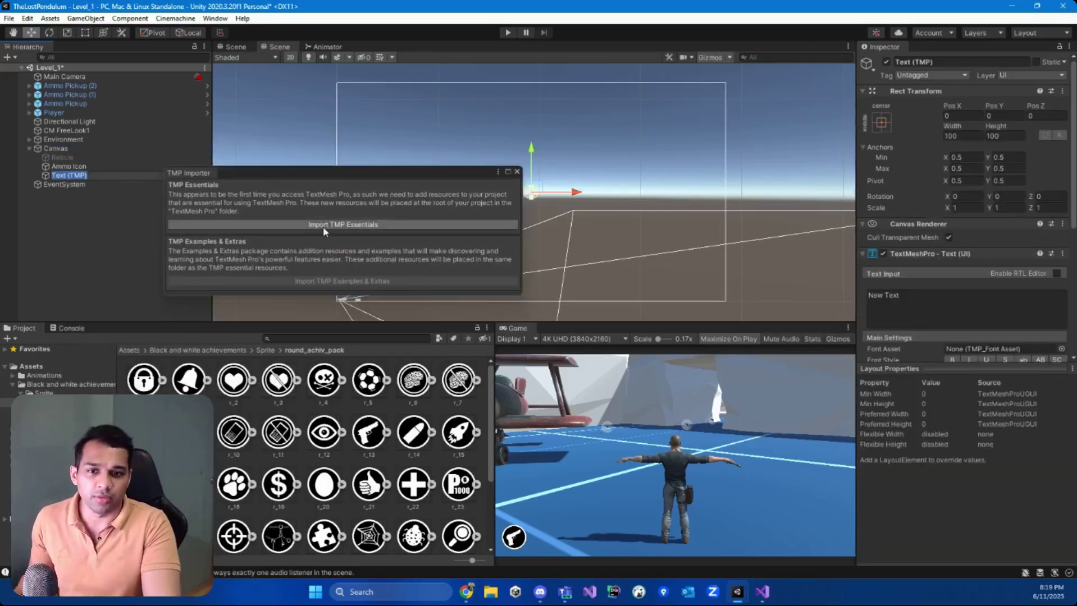
left_click(369, 224)
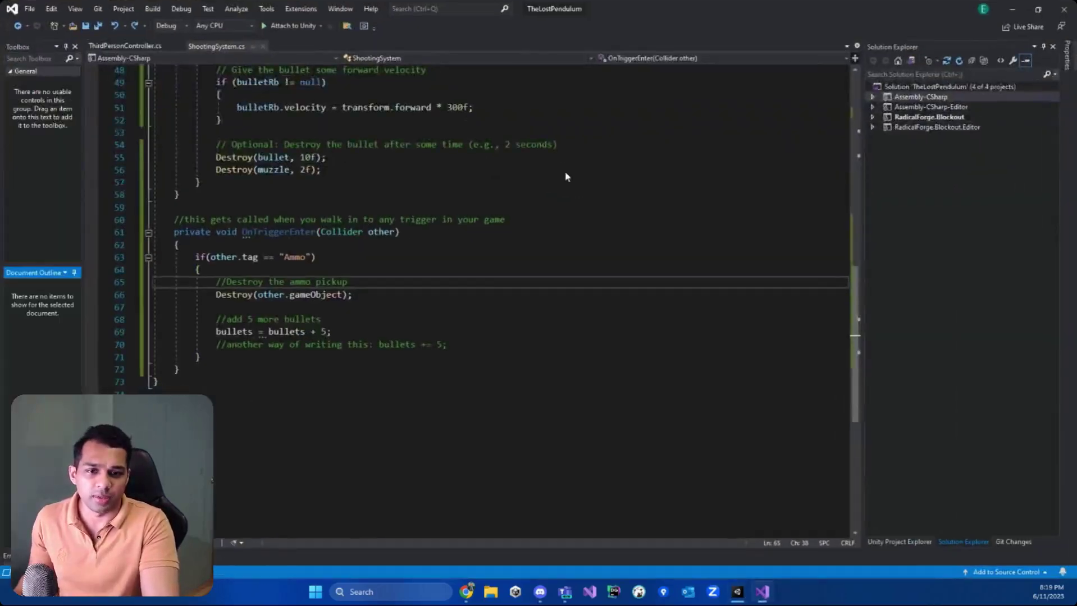
left_click(1008, 8)
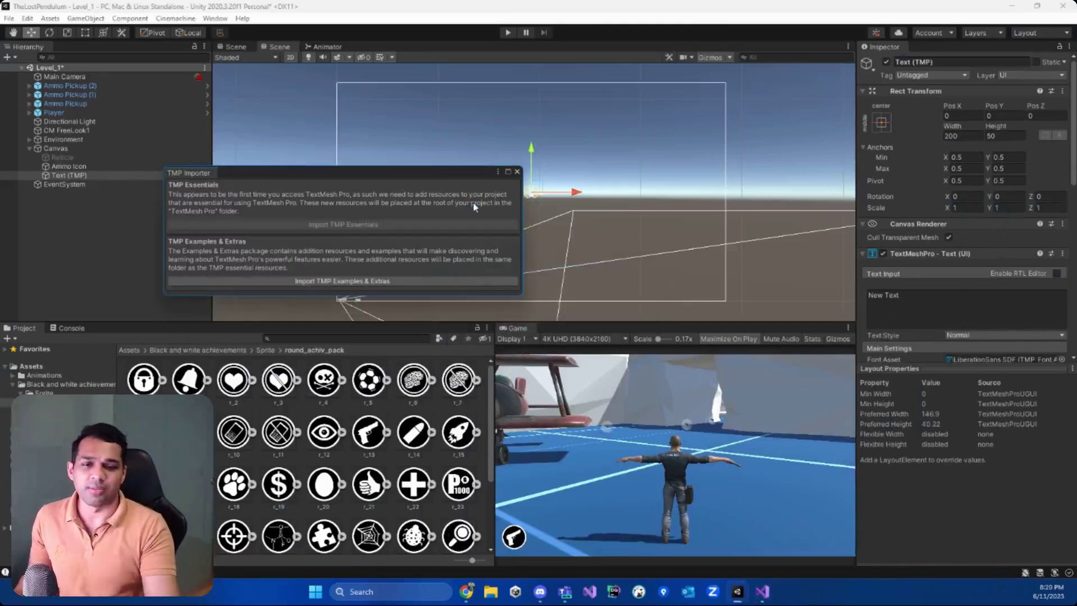
left_click(516, 172)
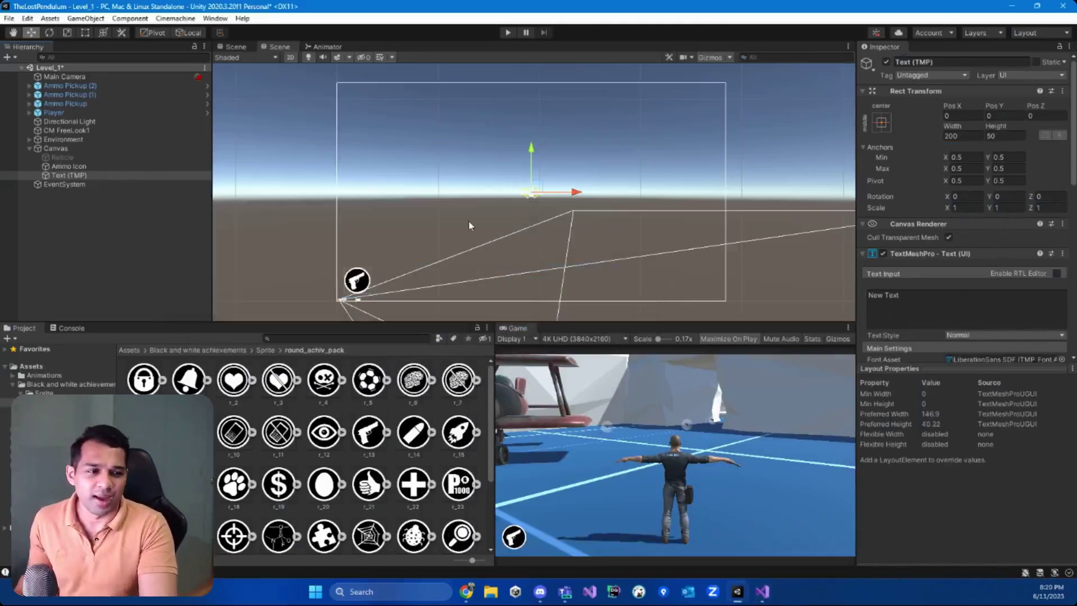
Rename the new Text (TMP) object as Ammo Text.
left_click(74, 178)
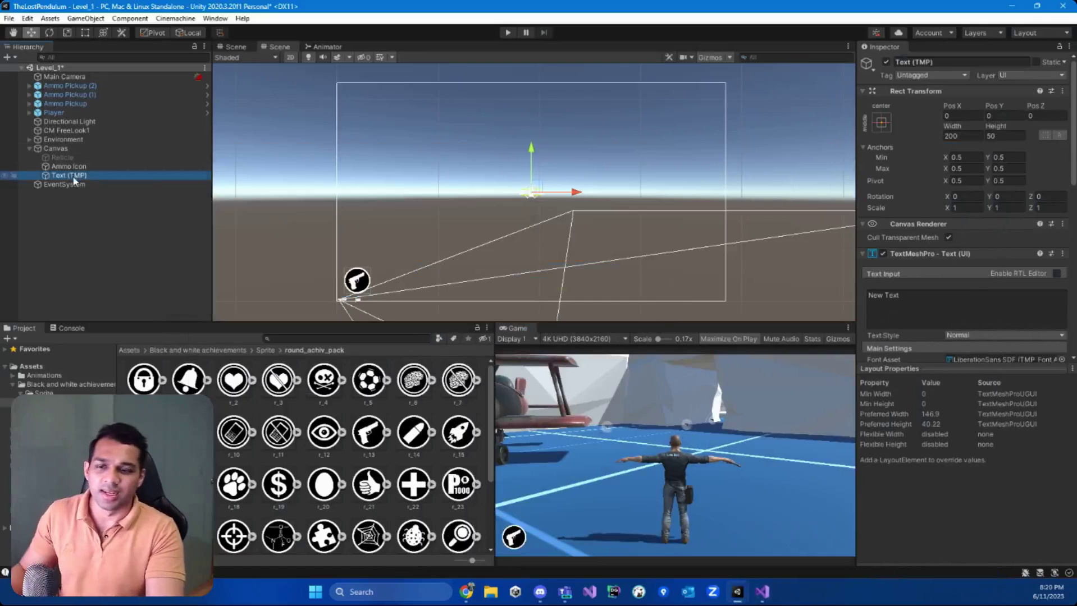
left_click(74, 178)
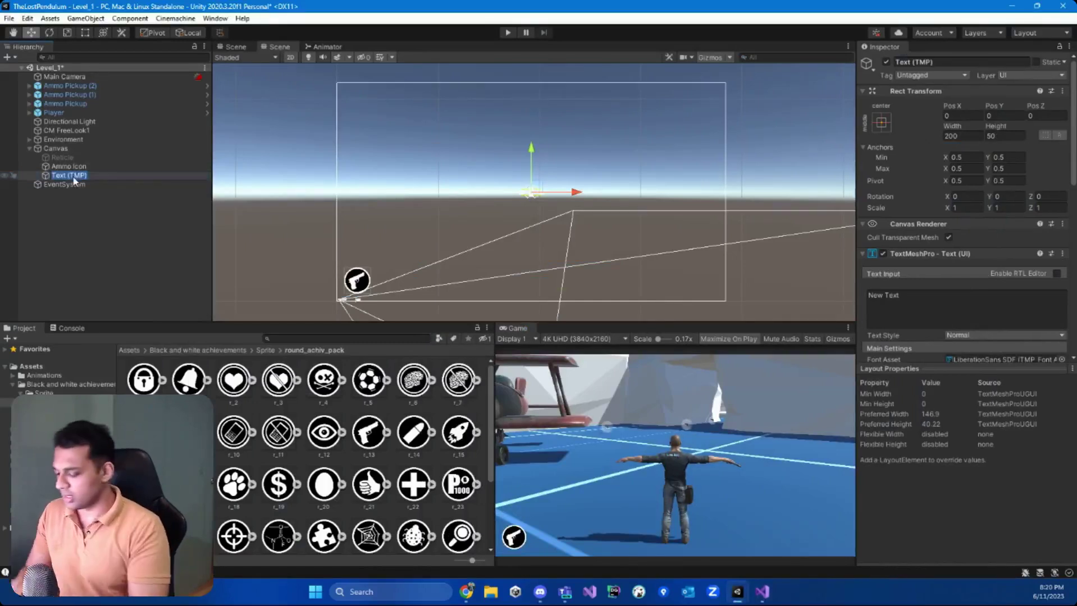
type("Ammo Text")
key("Return")
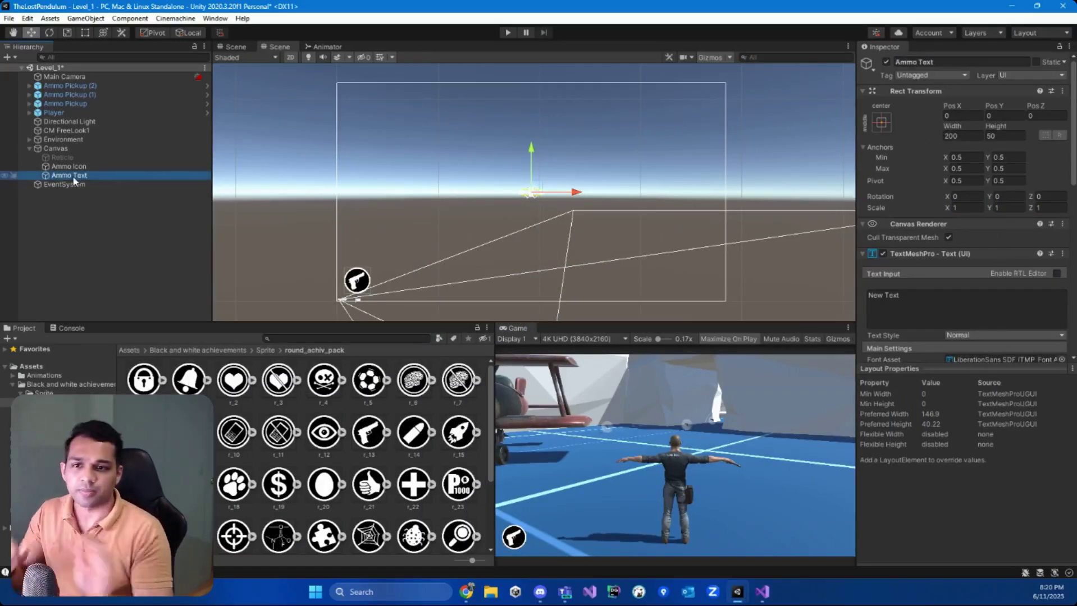
Scale the Ammo Text to about 2.74 and place it just beside the pistol icon, at about X -1263, Y -879.
left_click_drag(531, 150, 532, 180)
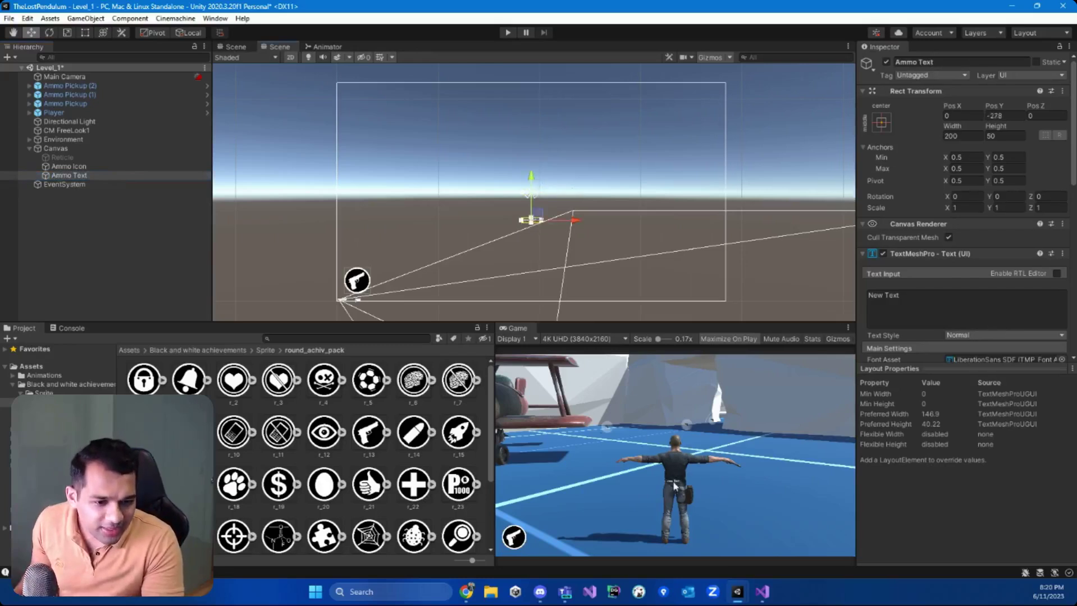
scroll(977, 309, "down", 5)
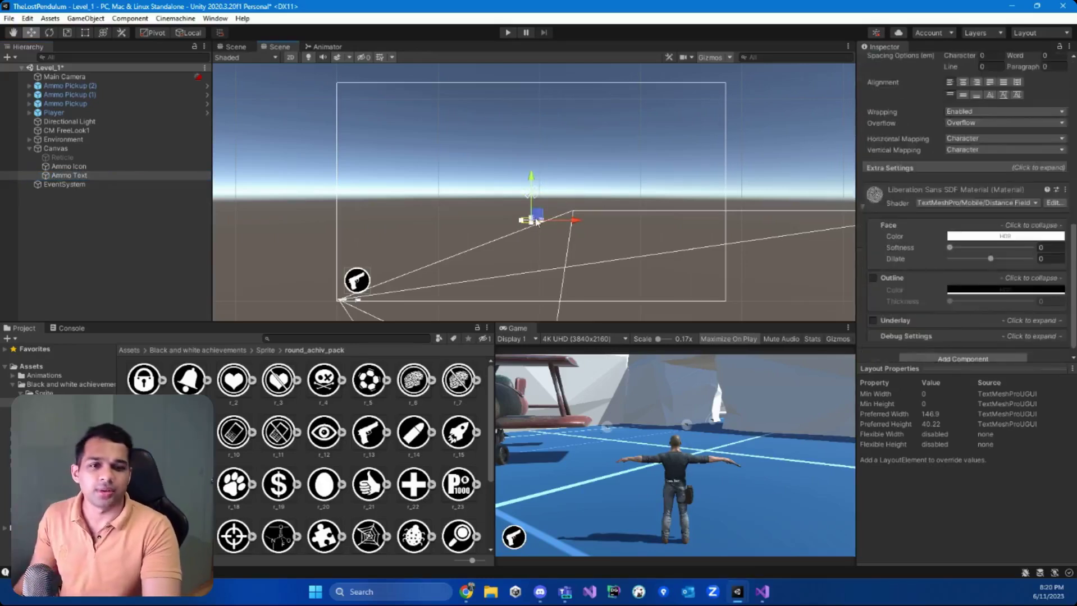
key("e")
key("r")
left_click_drag(531, 220, 641, 224)
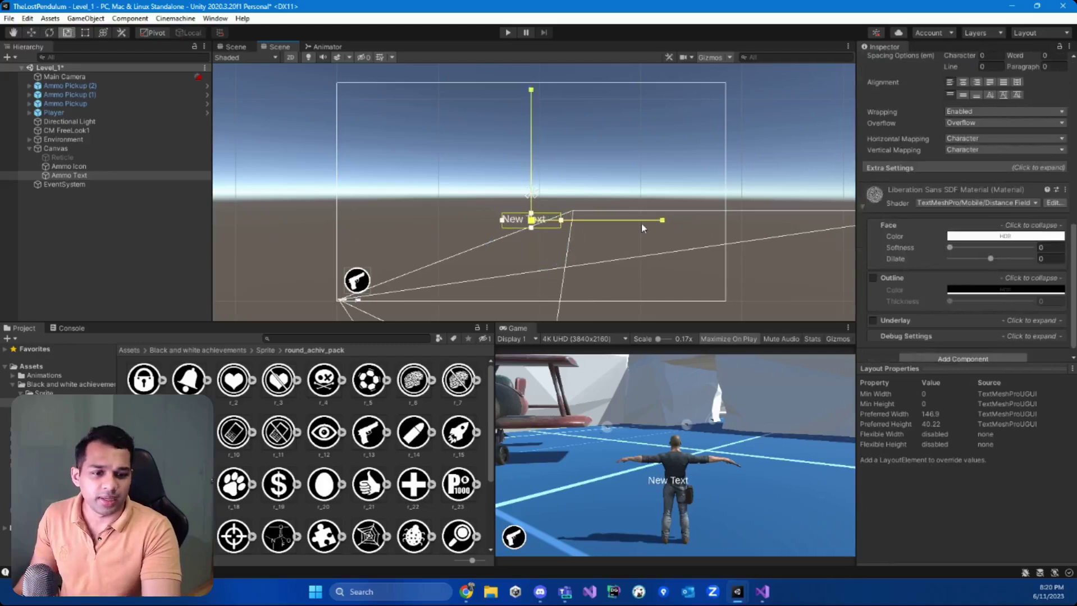
key("w")
left_click_drag(567, 218, 436, 285)
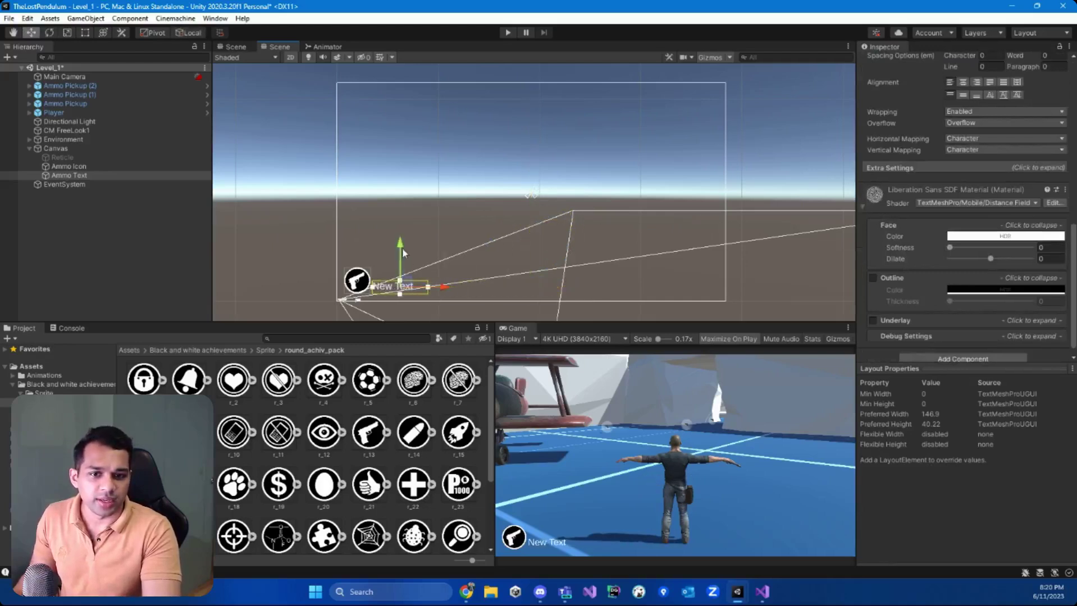
left_click_drag(402, 247, 404, 239)
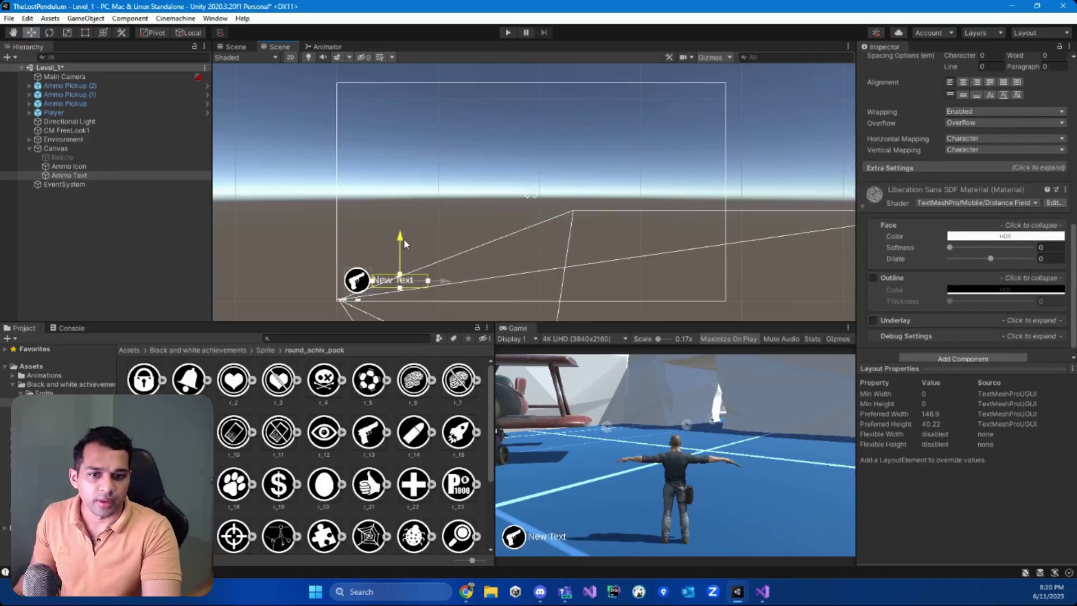
left_click_drag(444, 286, 447, 285)
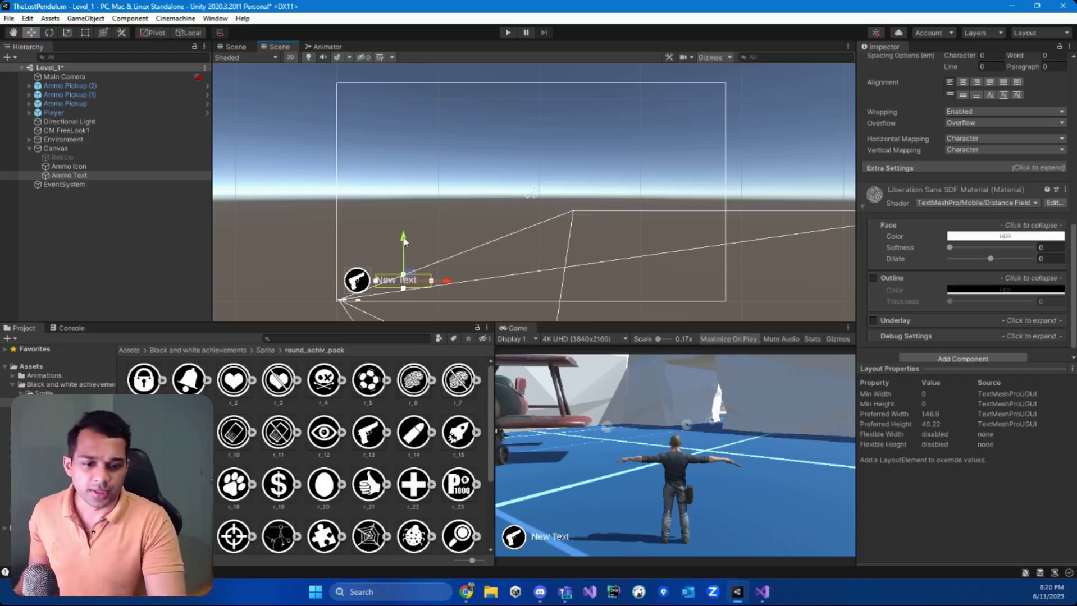
Replace the Ammo Text's placeholder wording with 5.
scroll(934, 257, "up", 10)
left_click(918, 301)
key("ctrl+a")
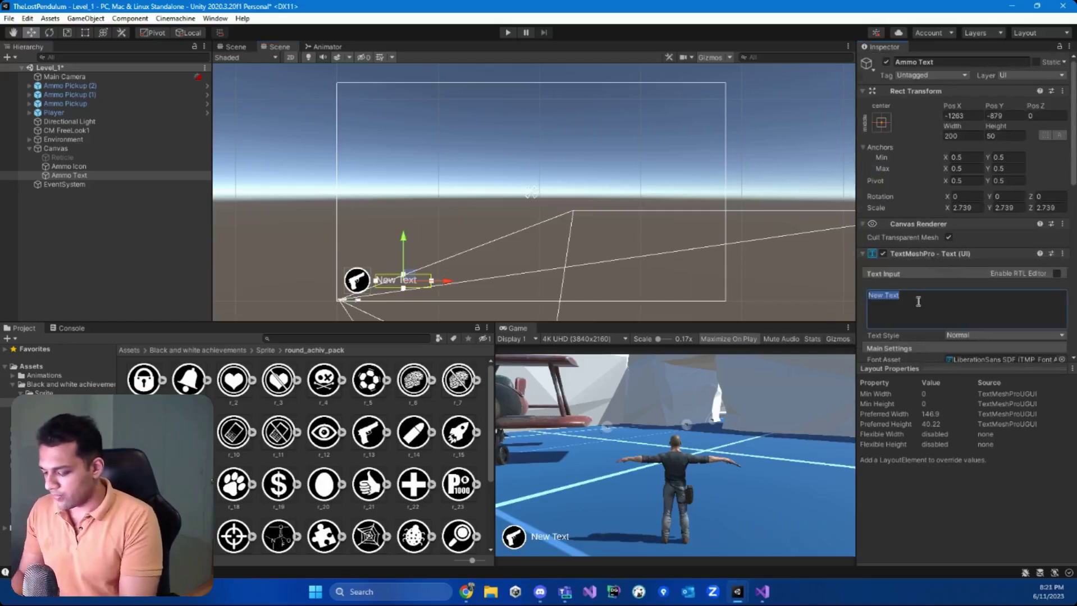
type("5")
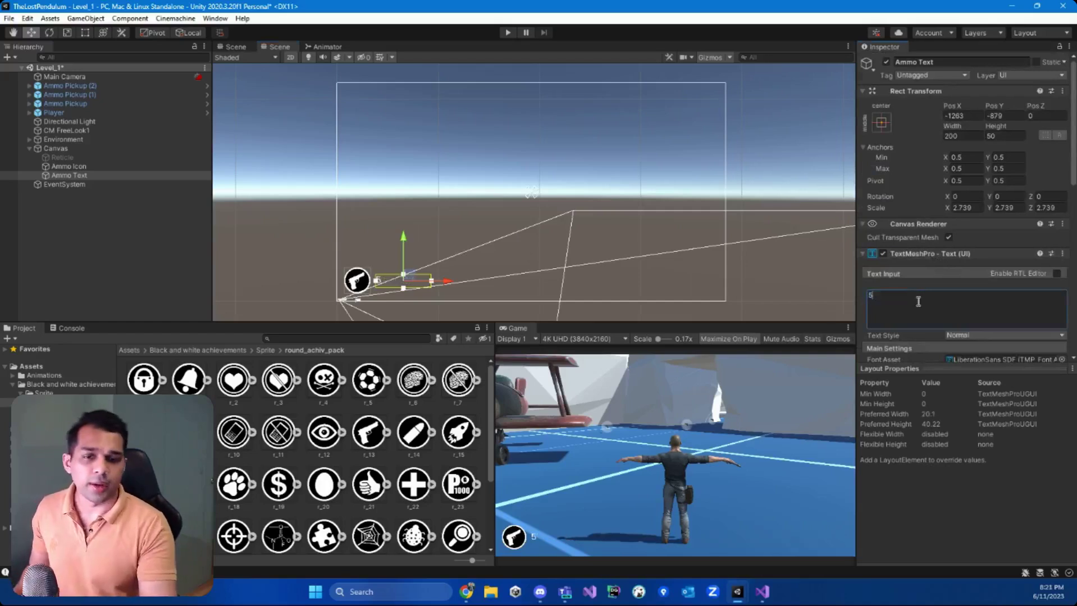
Enlarge the Ammo Text to a scale of about 3.65, reposition it at about X -1180, and save the scene.
left_click(41, 195)
left_click(74, 176)
key("e")
key("r")
left_click_drag(402, 283, 458, 287)
key("w")
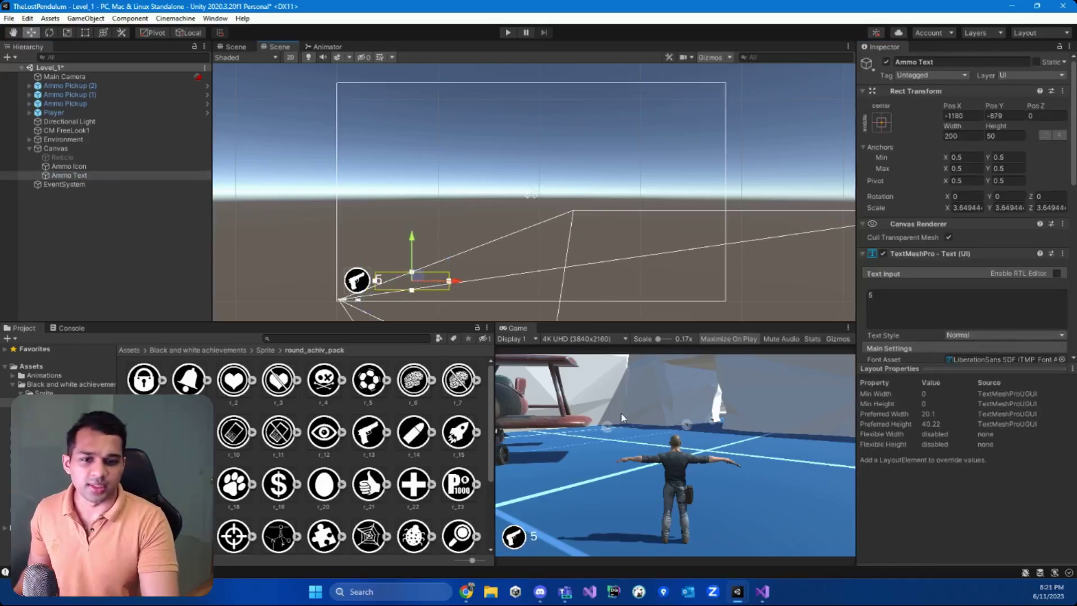
key("ctrl+s")
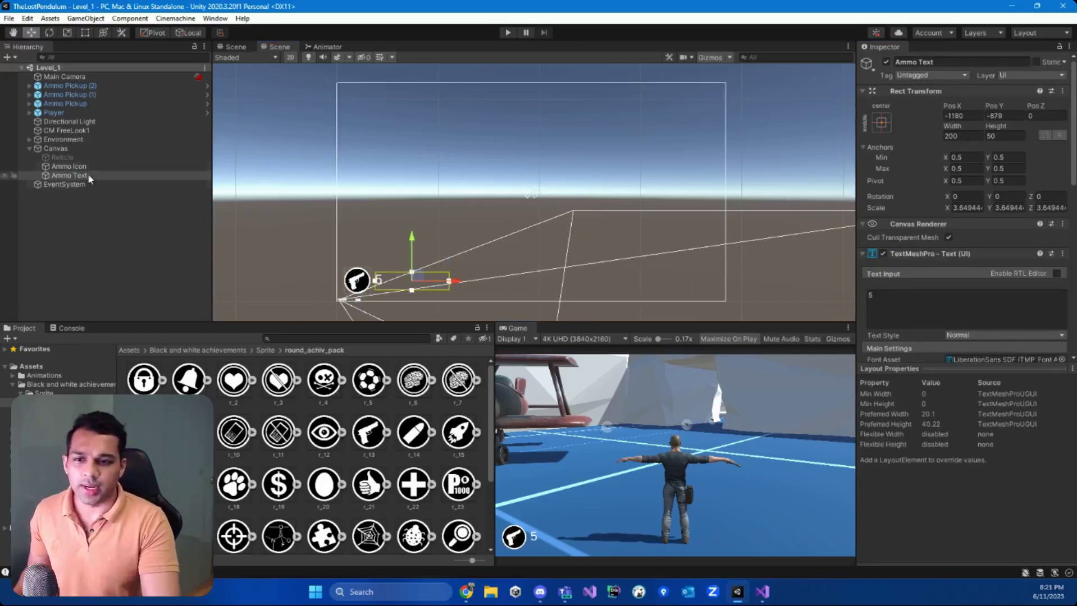
Duplicate the Ammo Icon and rename the copy as Health Icon.
left_click(68, 167)
key("ctrl+d")
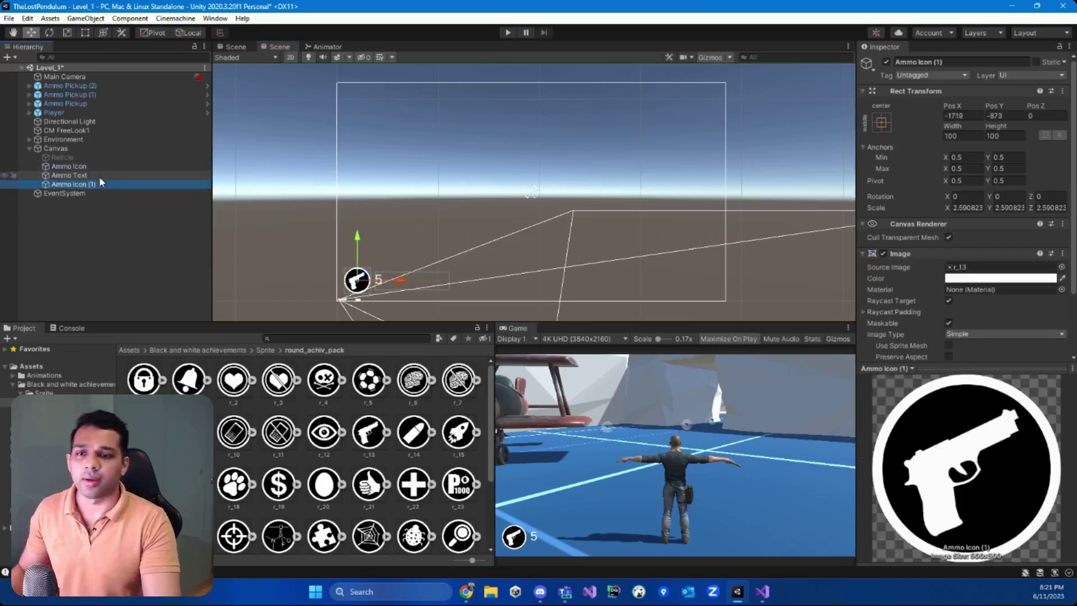
left_click(93, 168)
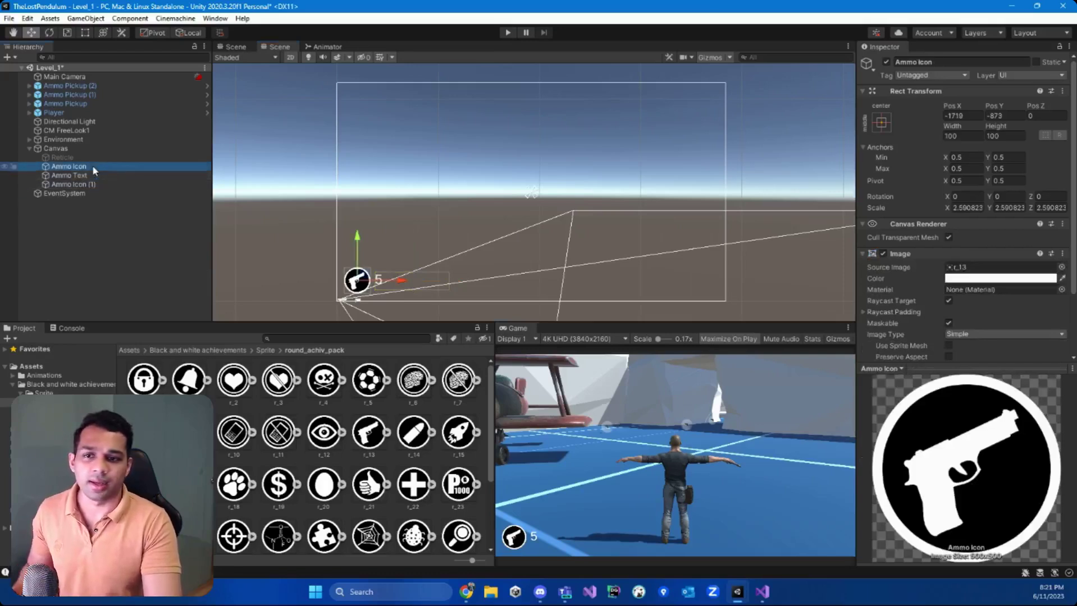
right_click(93, 168)
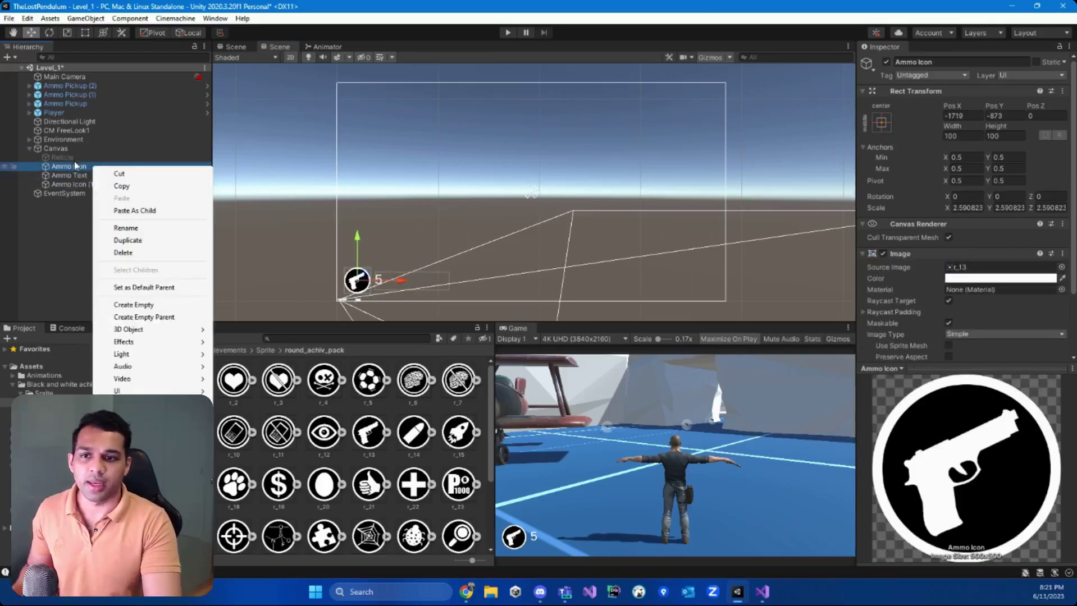
left_click(65, 201)
left_click(69, 159)
left_click(75, 168)
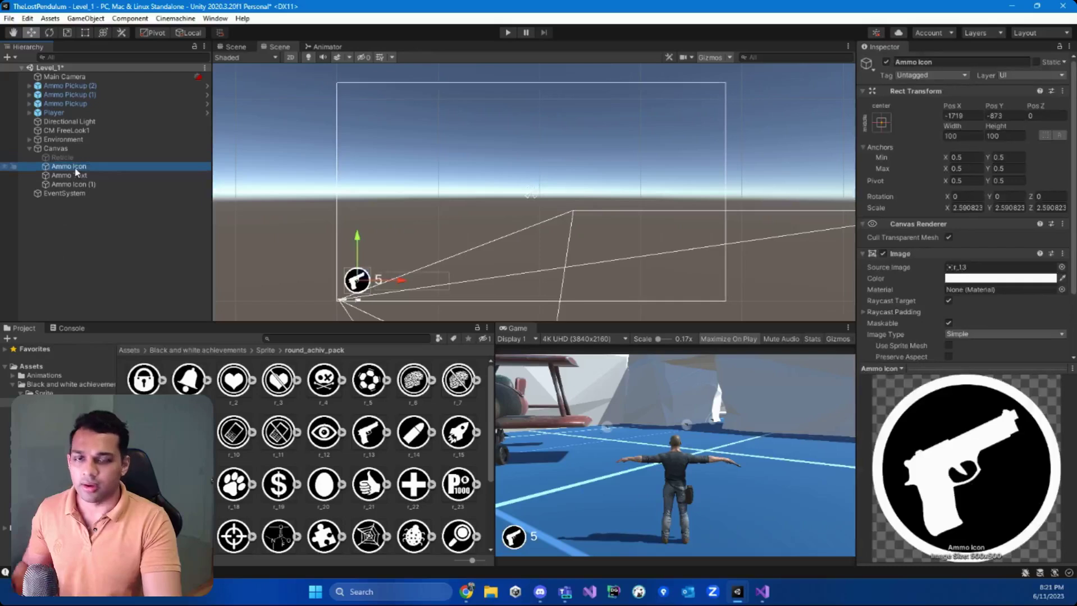
left_click(88, 184)
key("F2")
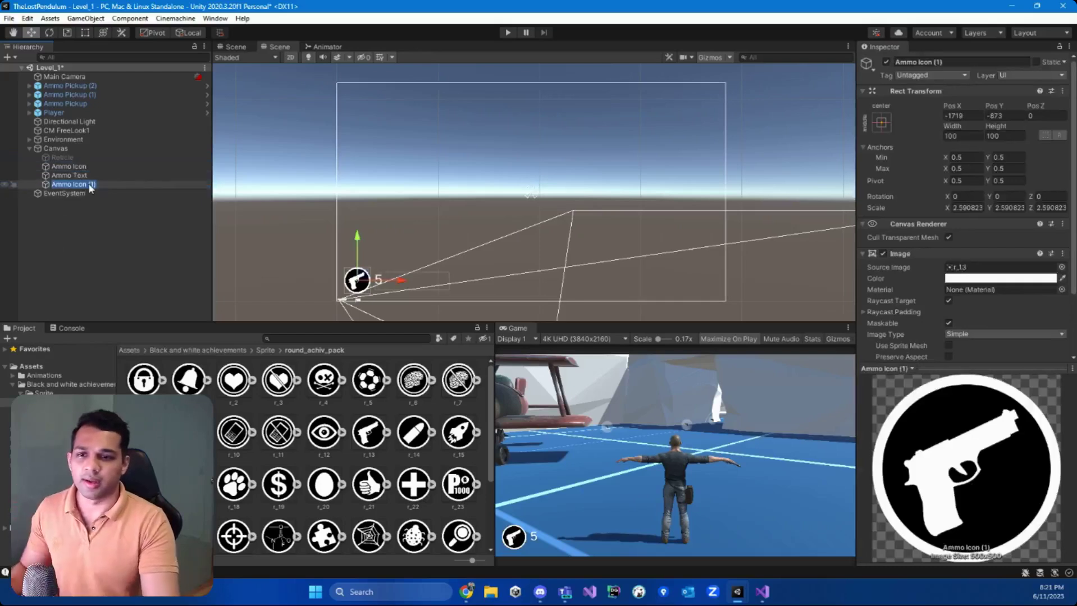
type("Health Icon")
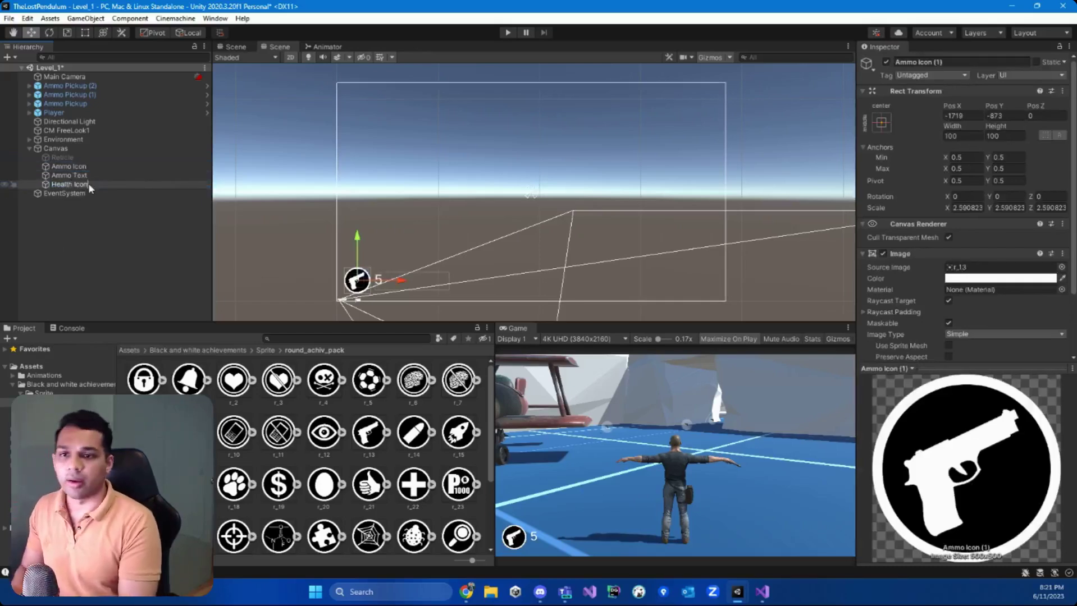
key("Return")
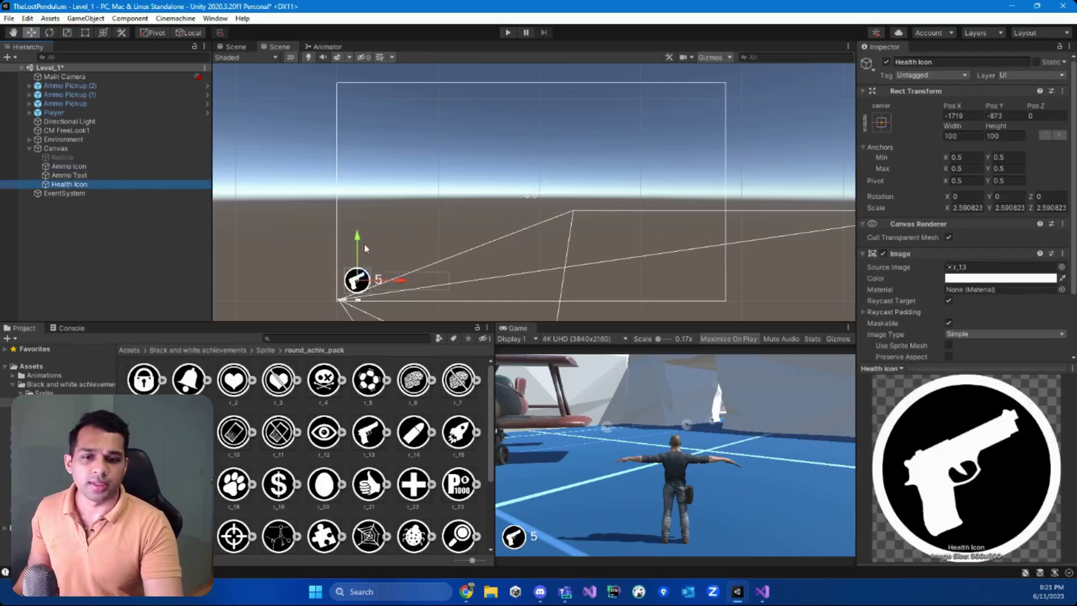
Move the Health Icon above the pistol icon, to about Y -584, and assign the heart sprite r_2 as its source image.
left_click_drag(359, 247, 368, 215)
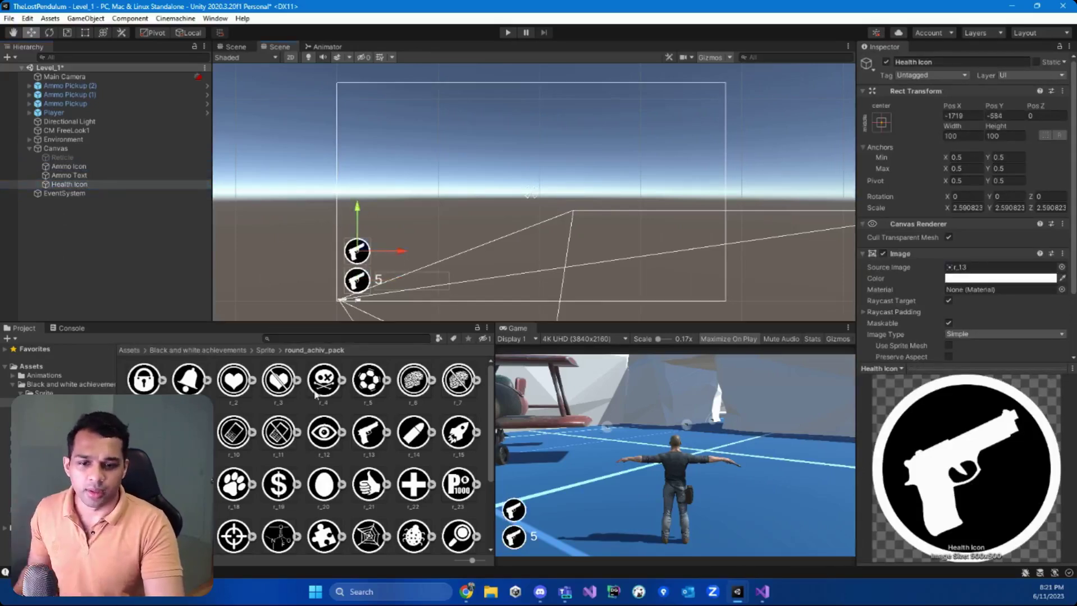
mouse_move(236, 390)
left_mouse_down()
mouse_move(645, 342)
mouse_move(998, 273)
left_mouse_up()
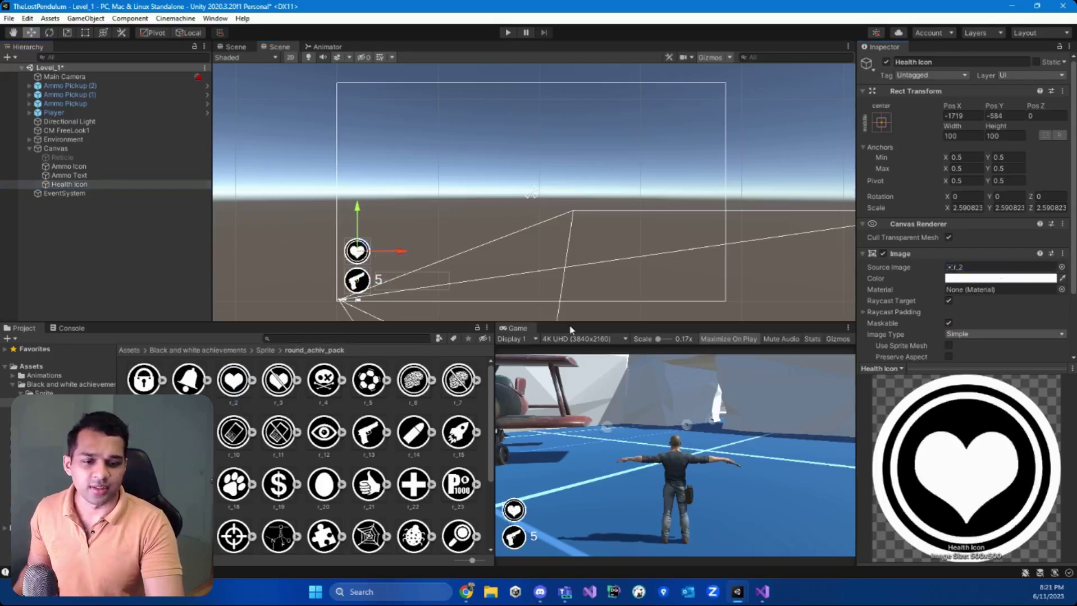
Duplicate the Ammo Text and move the copy up beside the heart icon, to about Y -590.
left_click(70, 175)
key("ctrl+d")
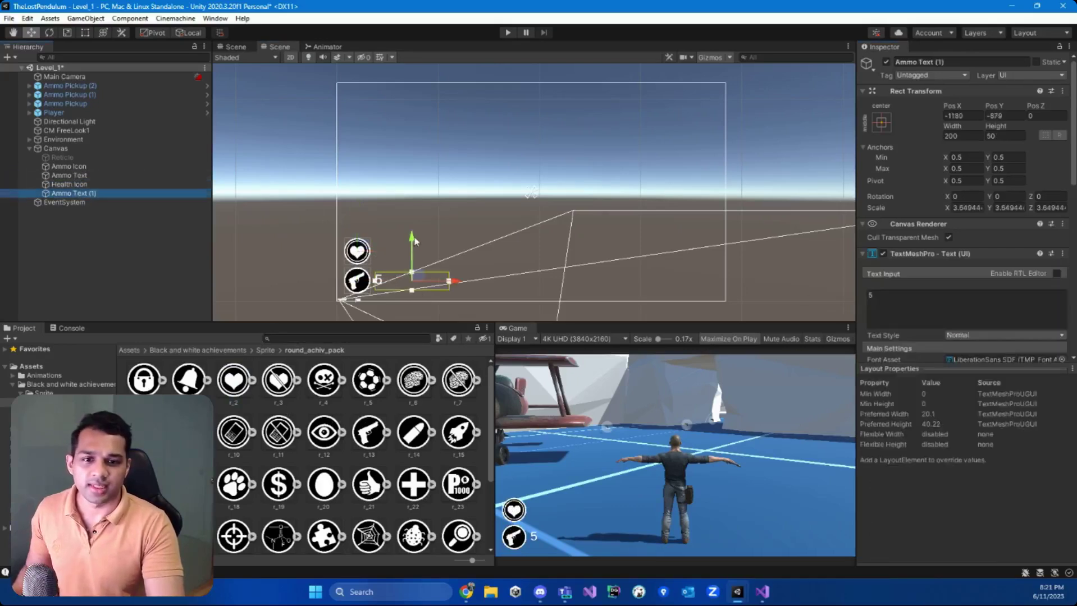
left_click_drag(416, 237, 417, 207)
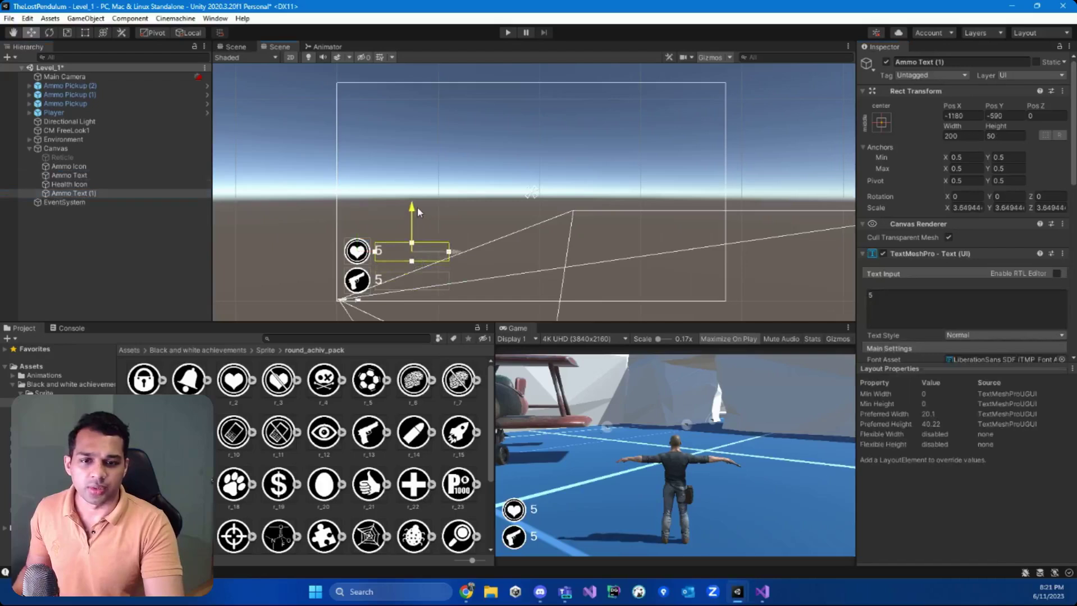
Rename the copied Ammo Text (1) object as Health Text.
left_click(58, 193)
type("H")
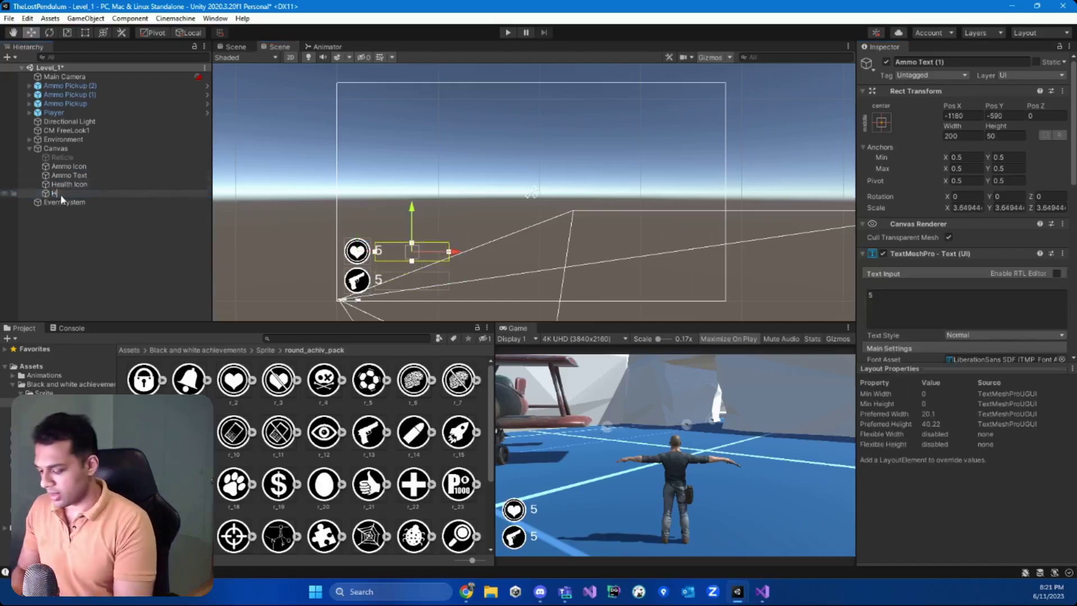
type("ealth Text")
key("Return")
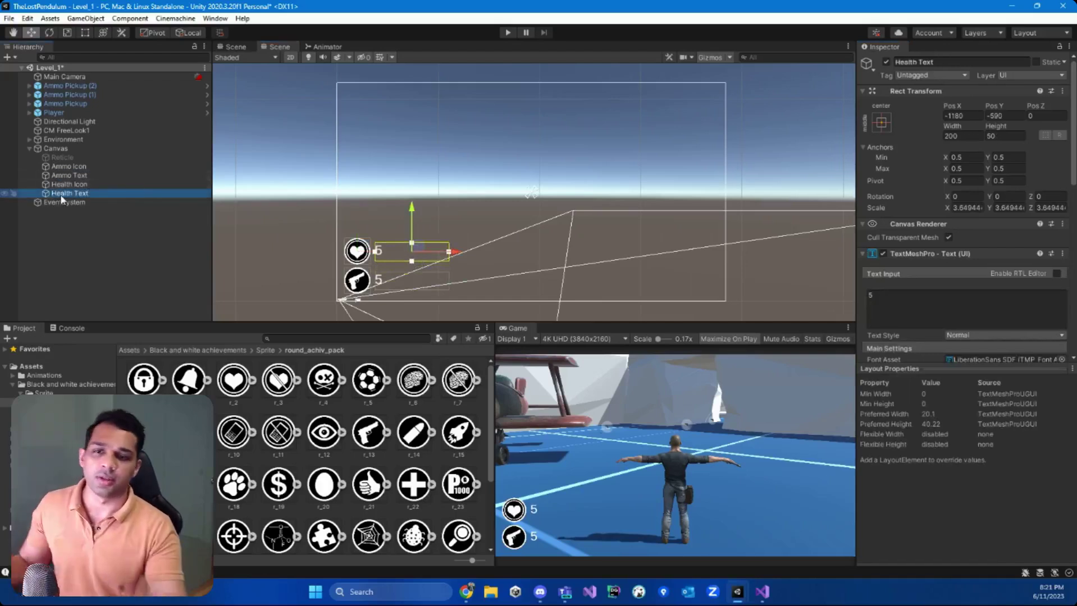
Play-test the level by running the character past the ammo pickups and onto the white ledge, and stop play mode.
left_click(507, 32)
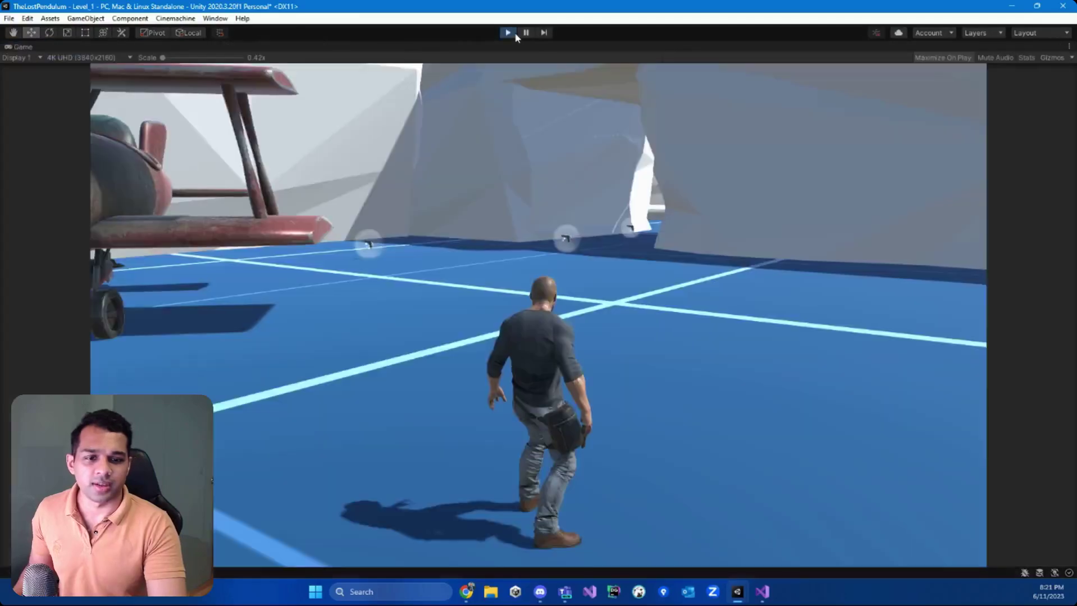
key("w")
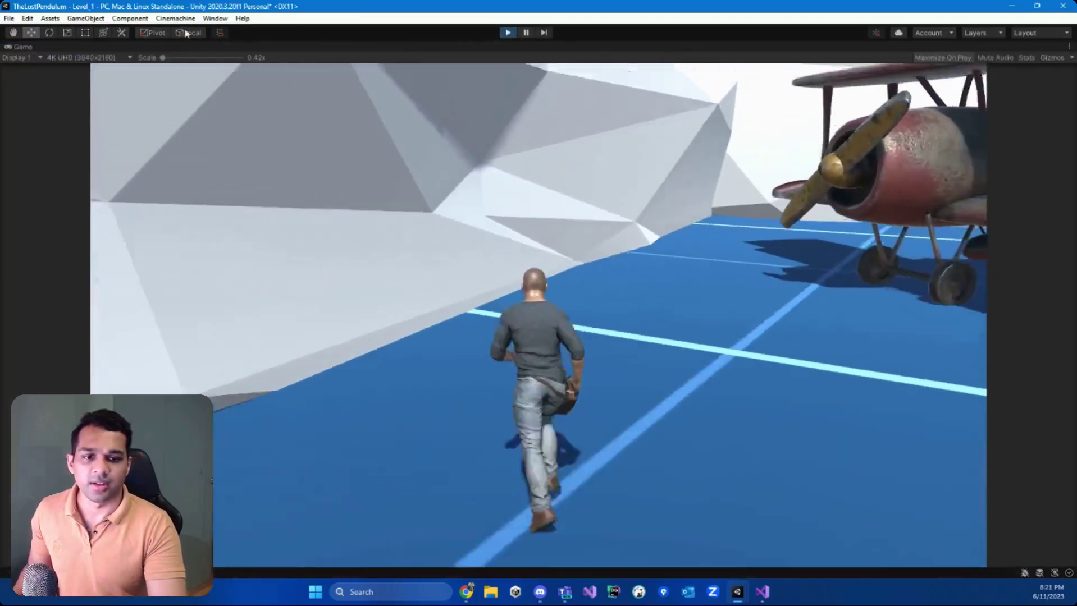
key("w")
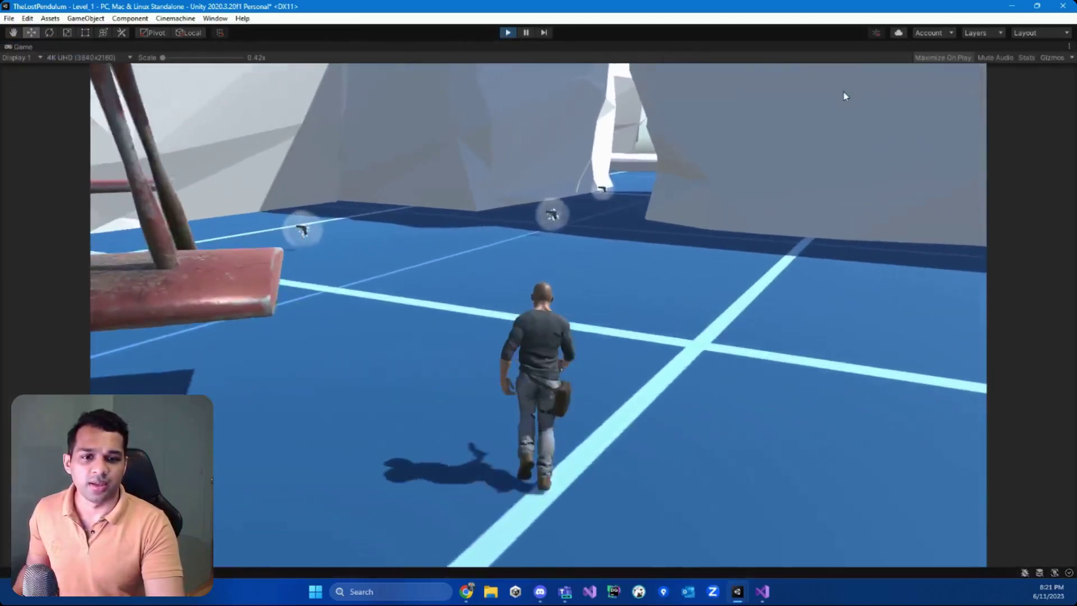
key("w")
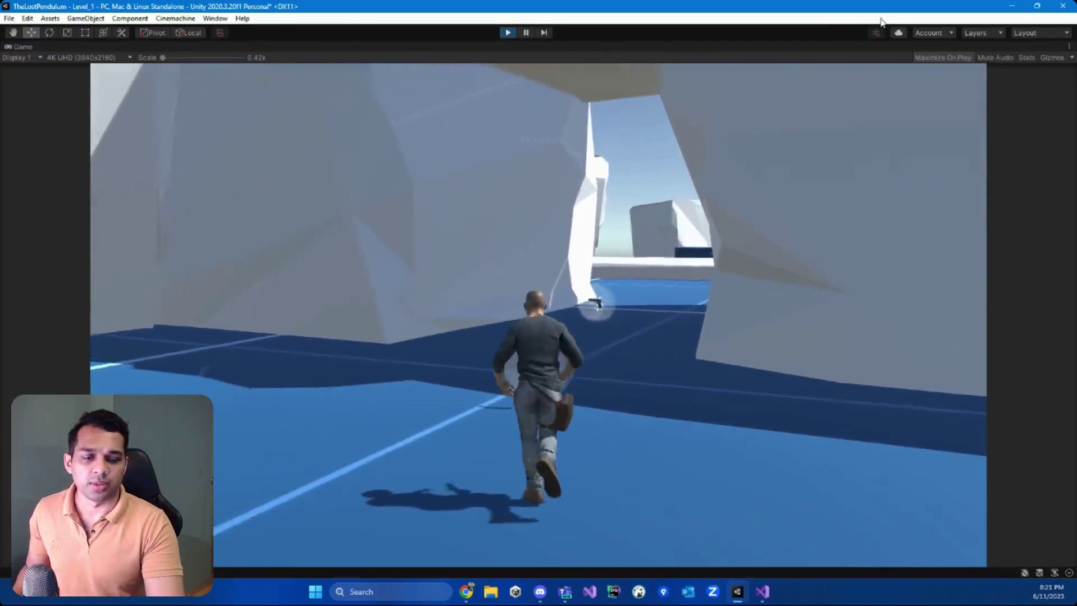
key("w")
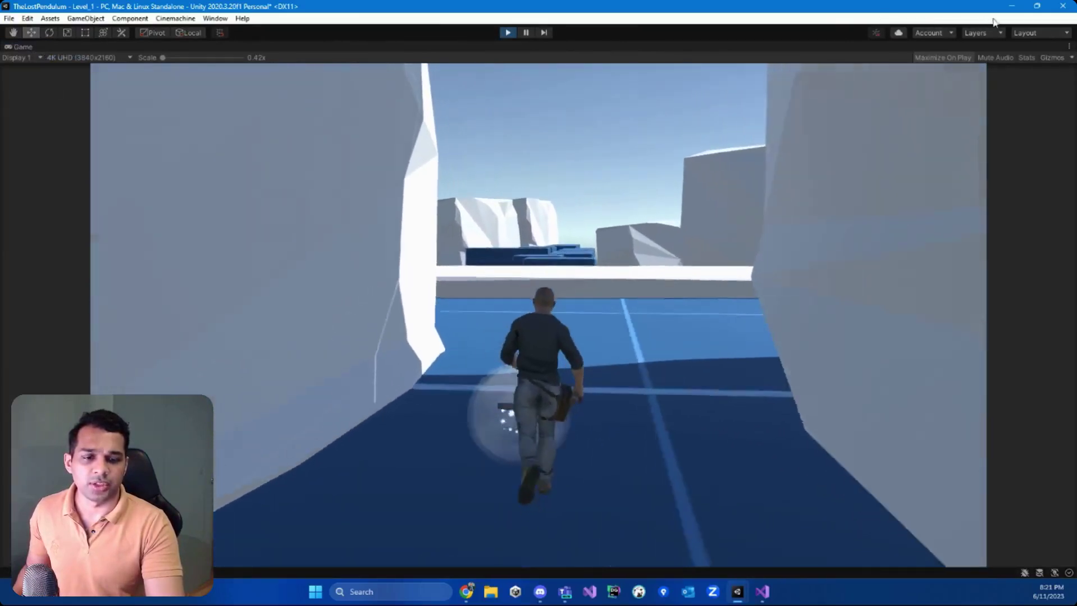
key("w")
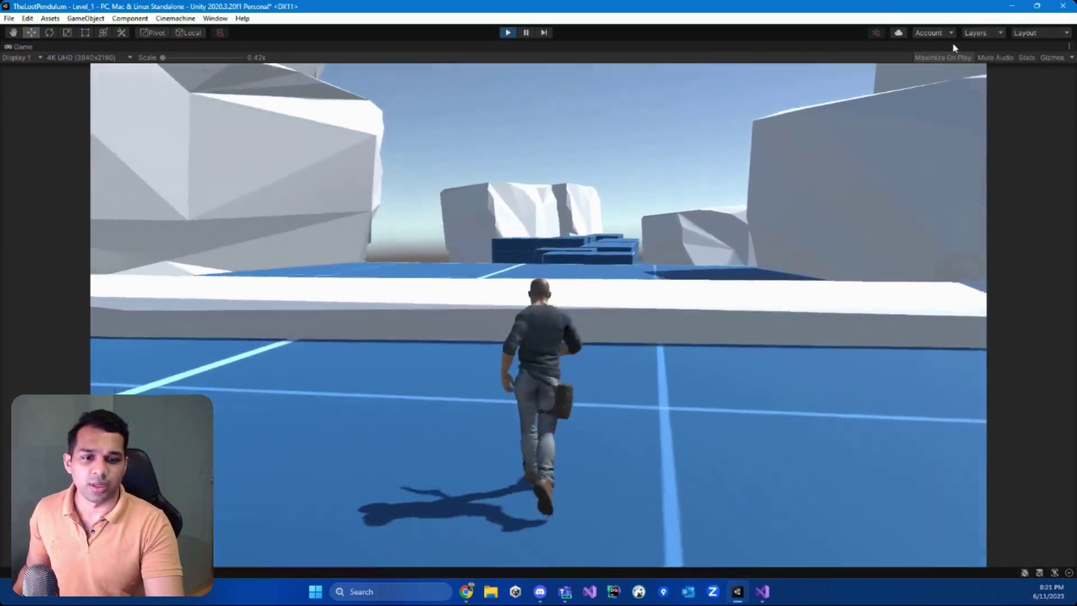
key("w")
key("space")
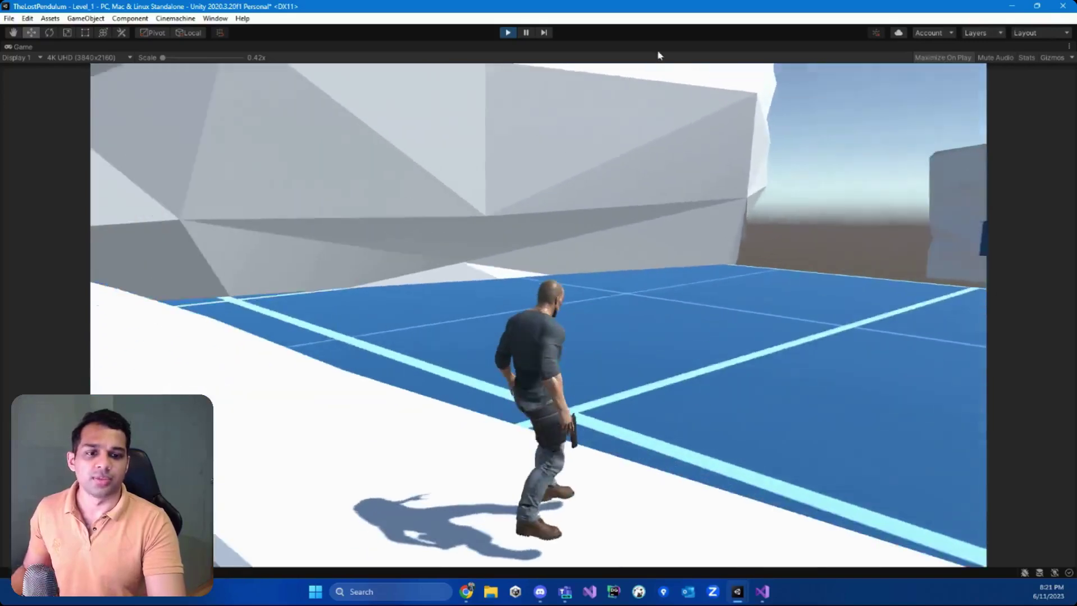
left_click(508, 32)
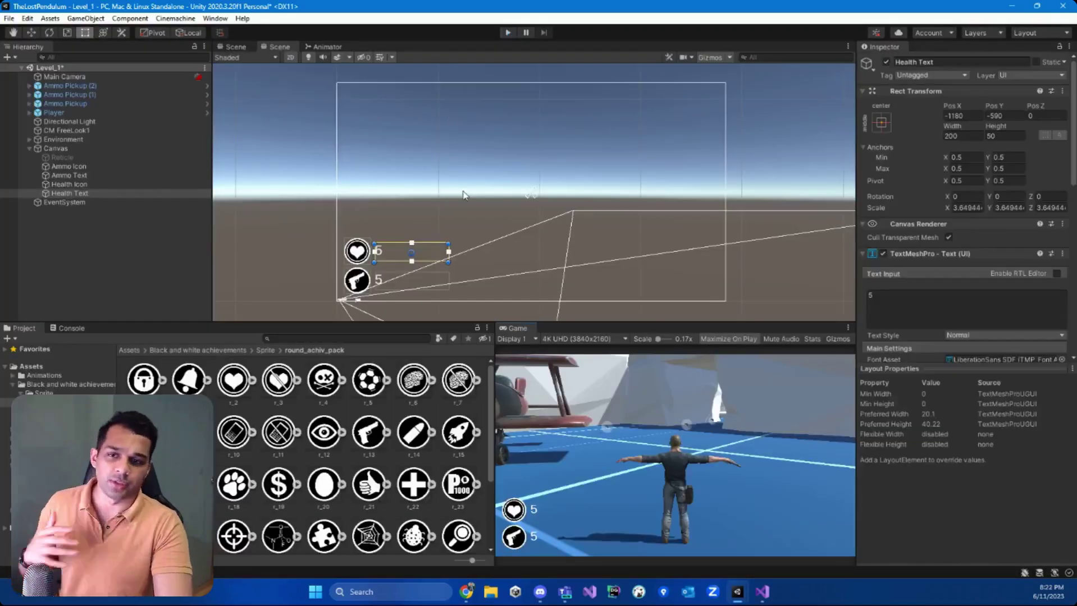